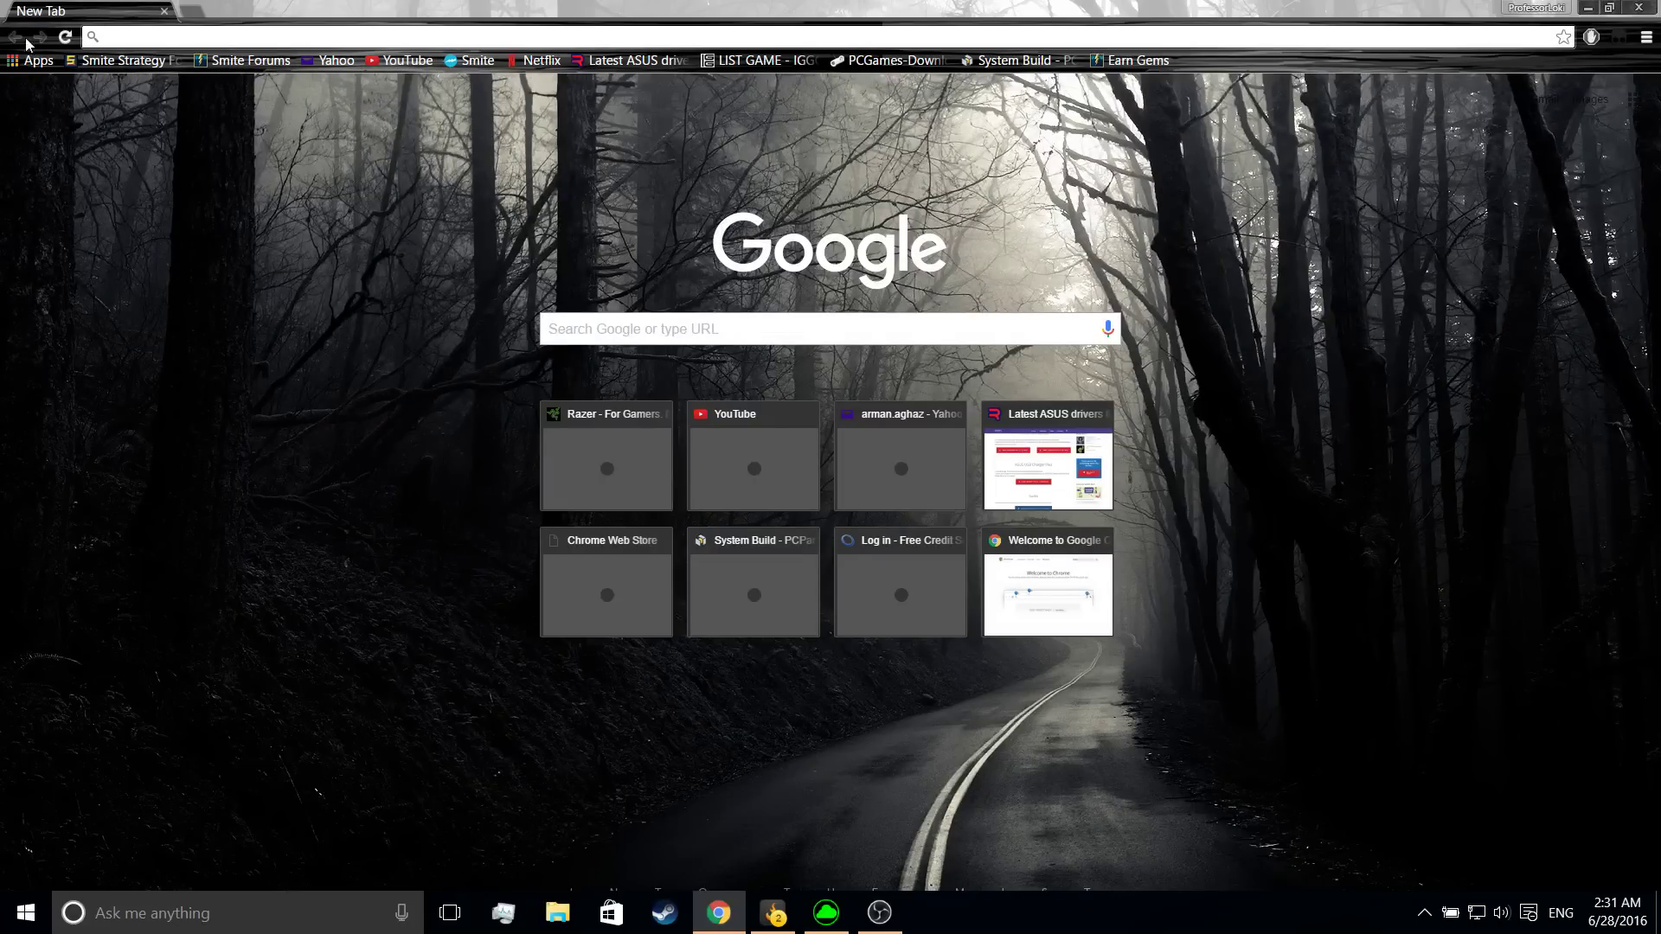
Step: Go to razerzone.com and open RAZERSTORE.COM with the United States region
type("razerzone.com")
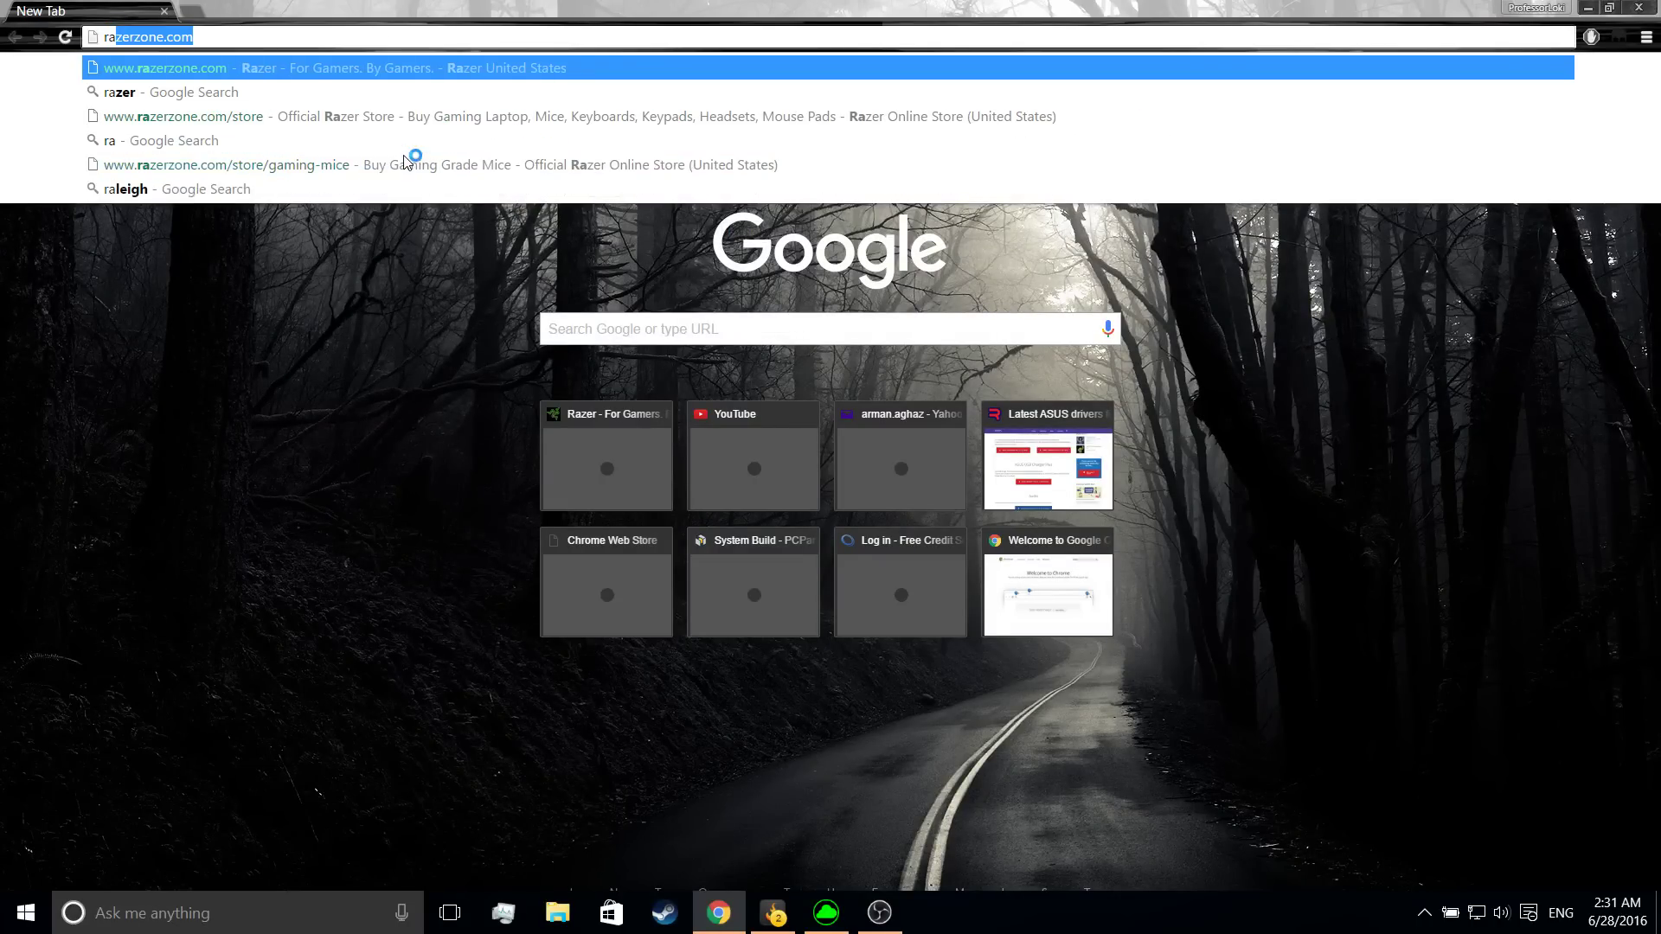
left_click(225, 68)
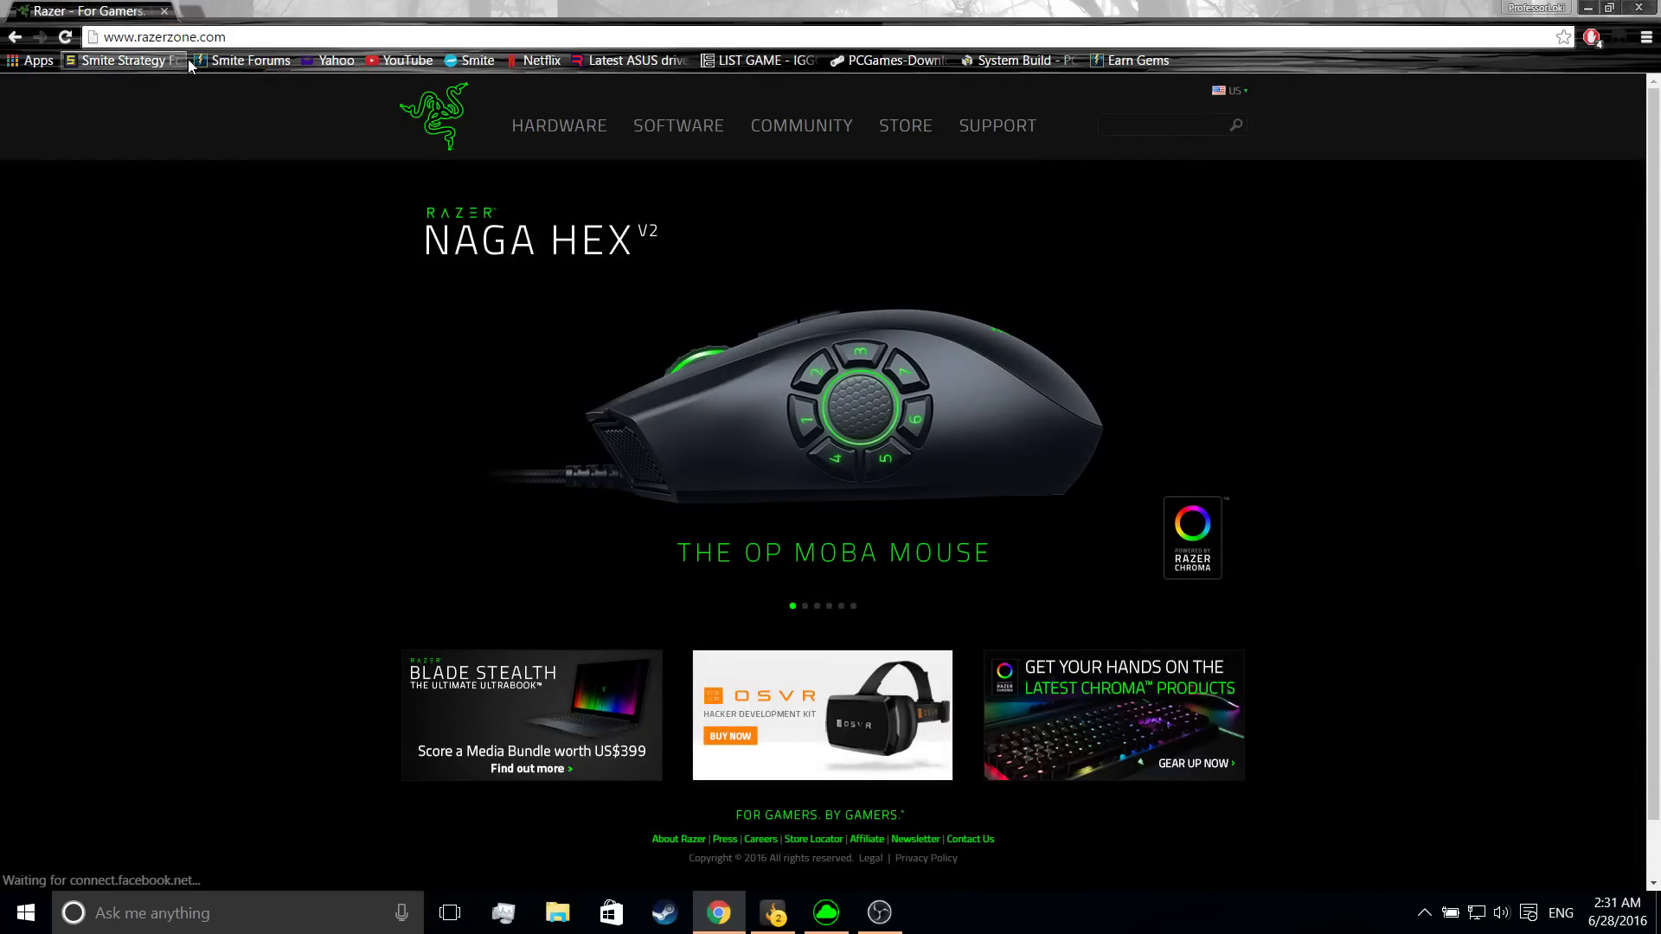
mouse_move(941, 168)
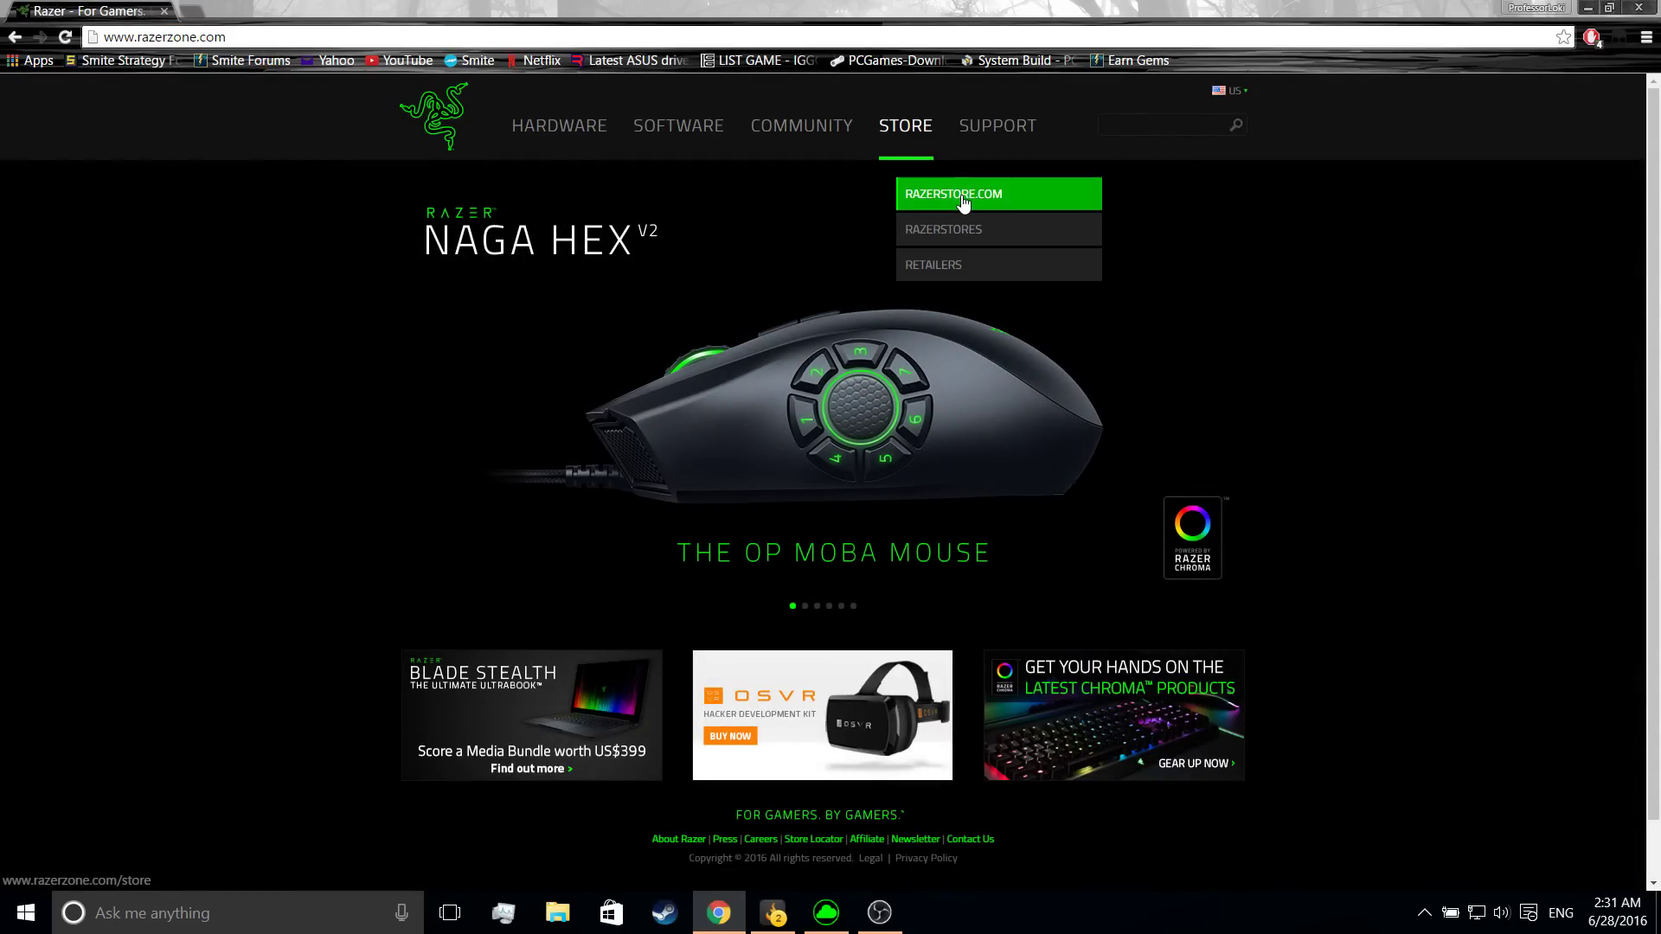
left_click(962, 195)
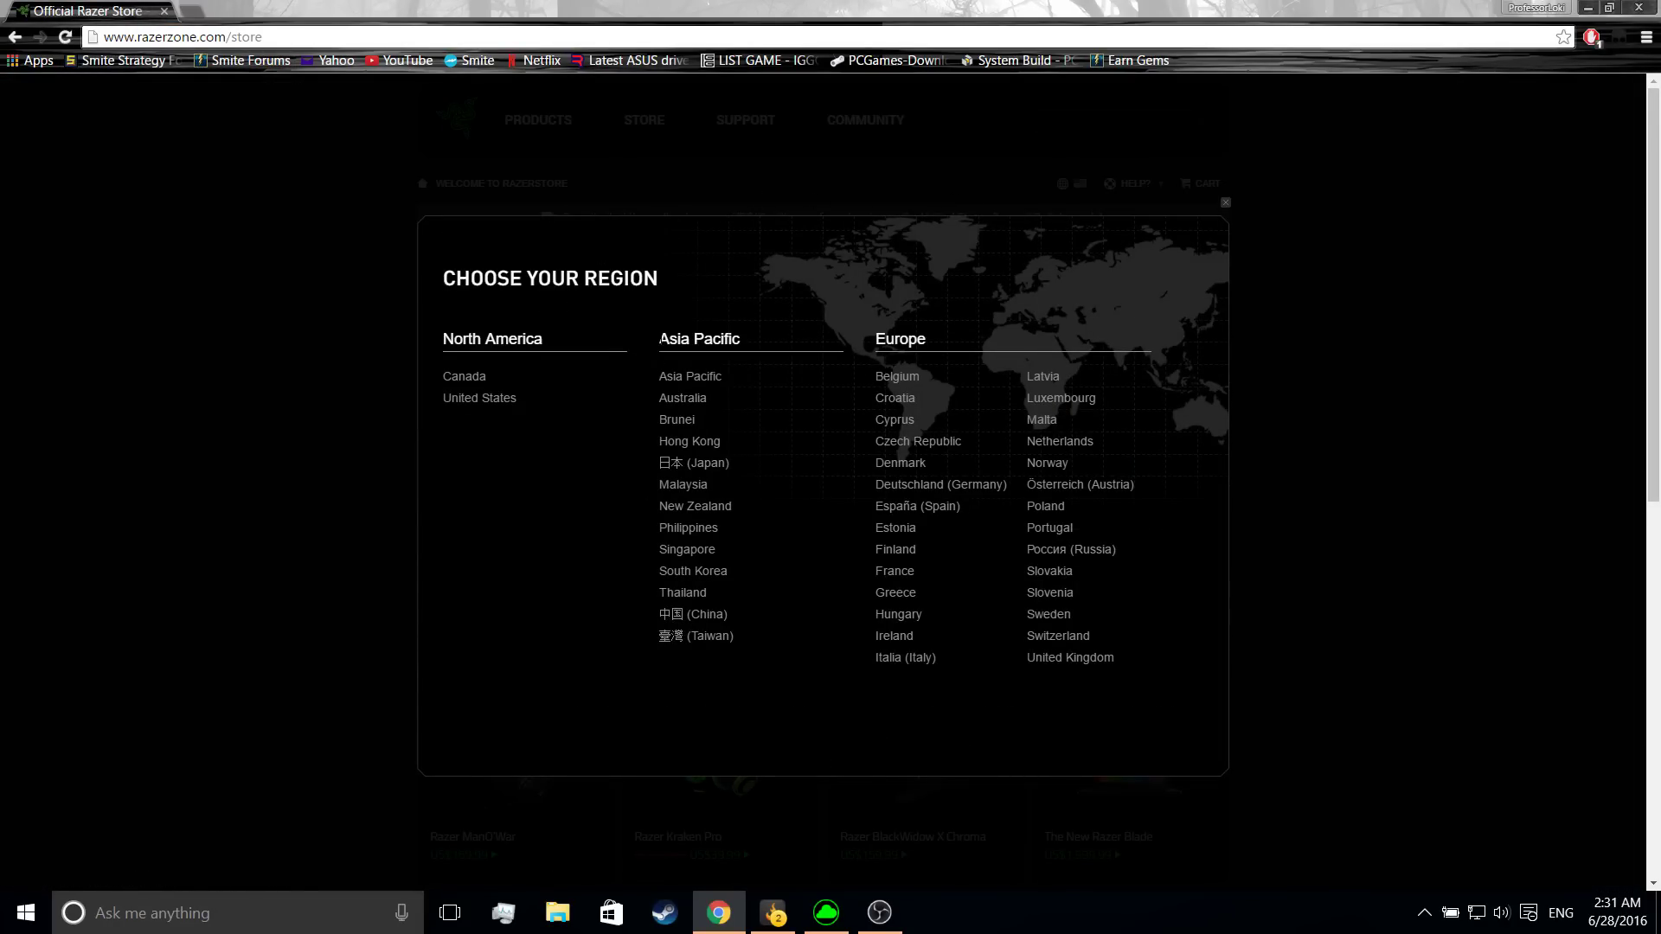
left_click(465, 404)
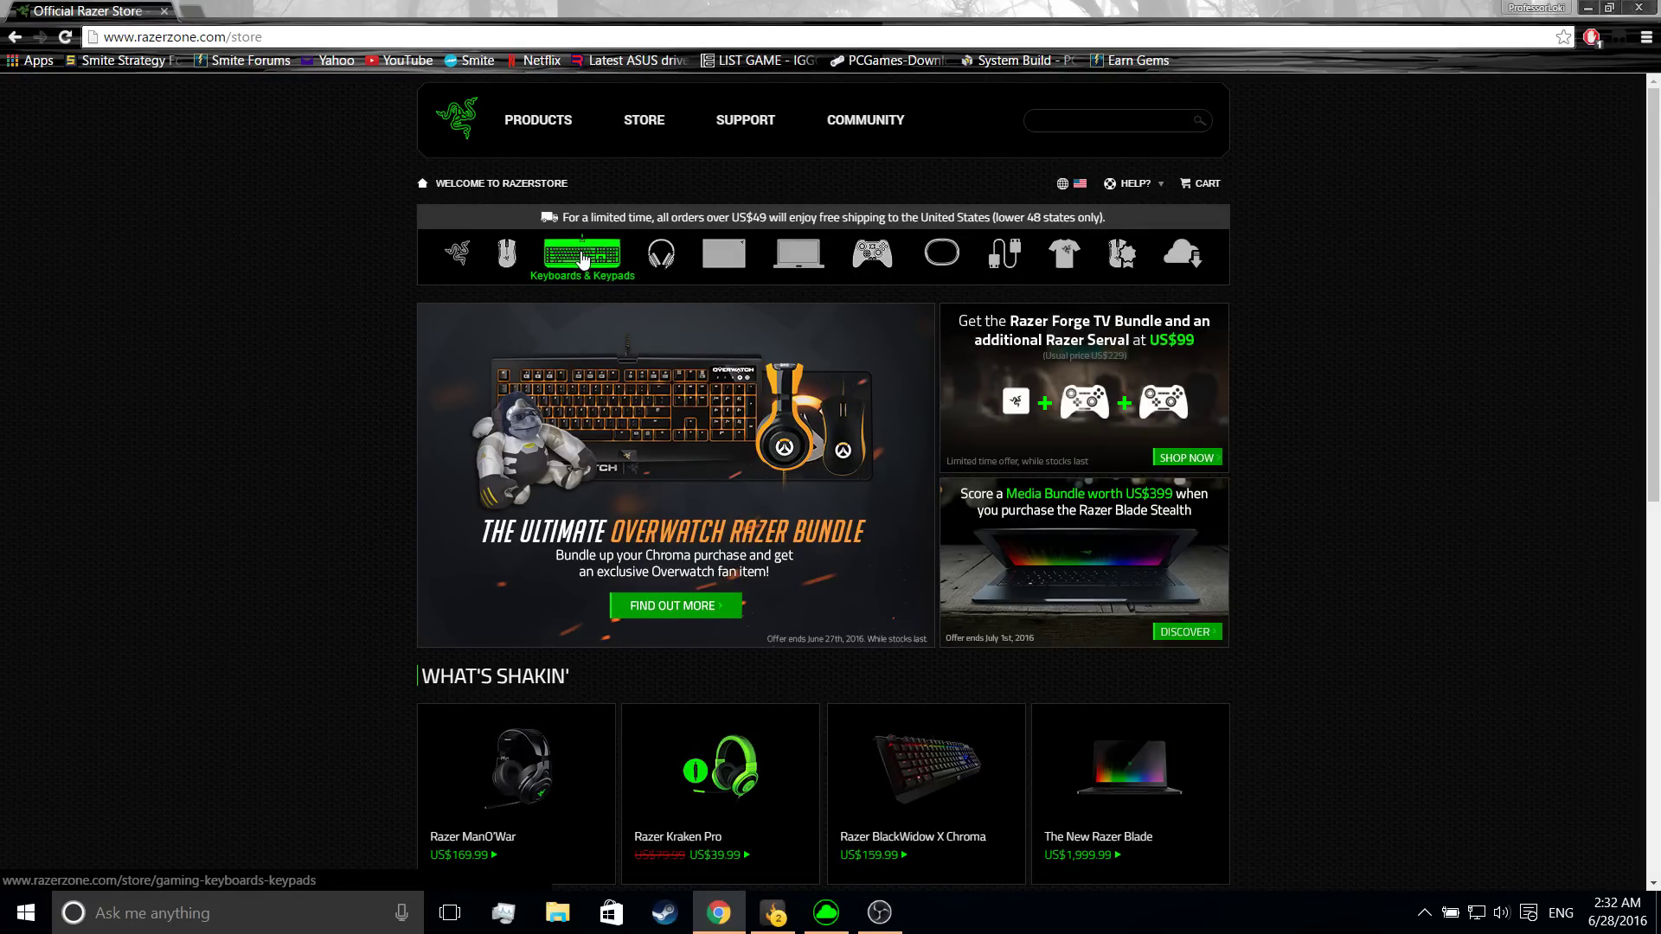
Step: Browse the Gaming Mice listings, including DeathAdder Chroma, Naga Hex V2, Diamondback and Mamba
left_click(508, 258)
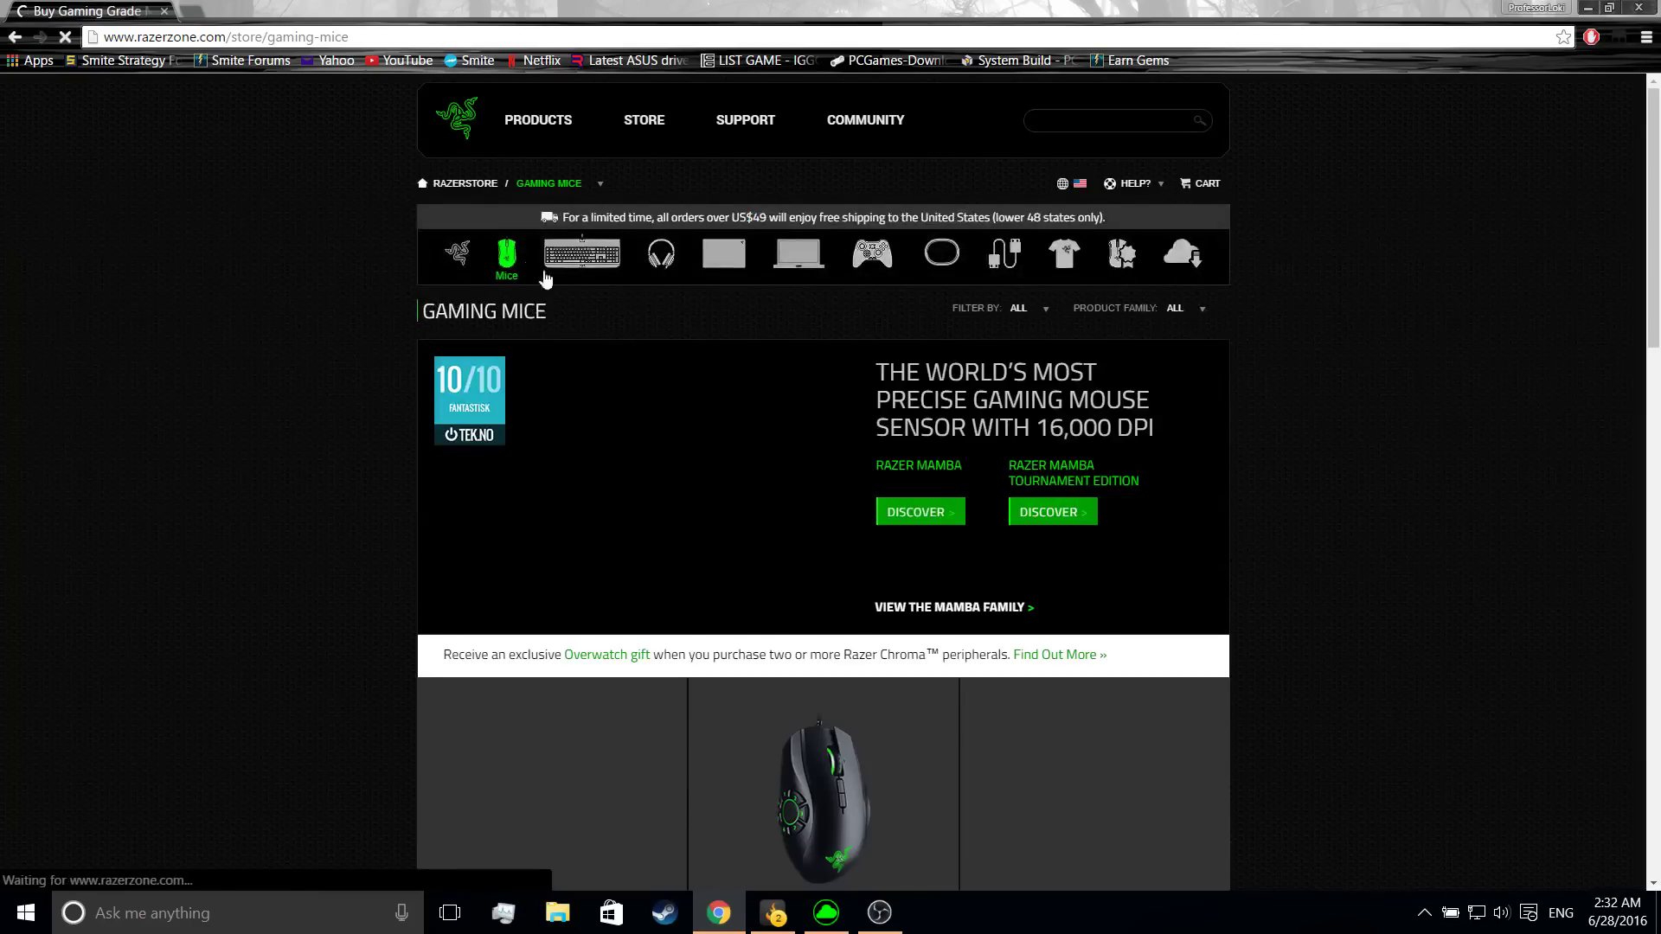
scroll(1125, 454, "down", 3)
scroll(1092, 442, "up", 3)
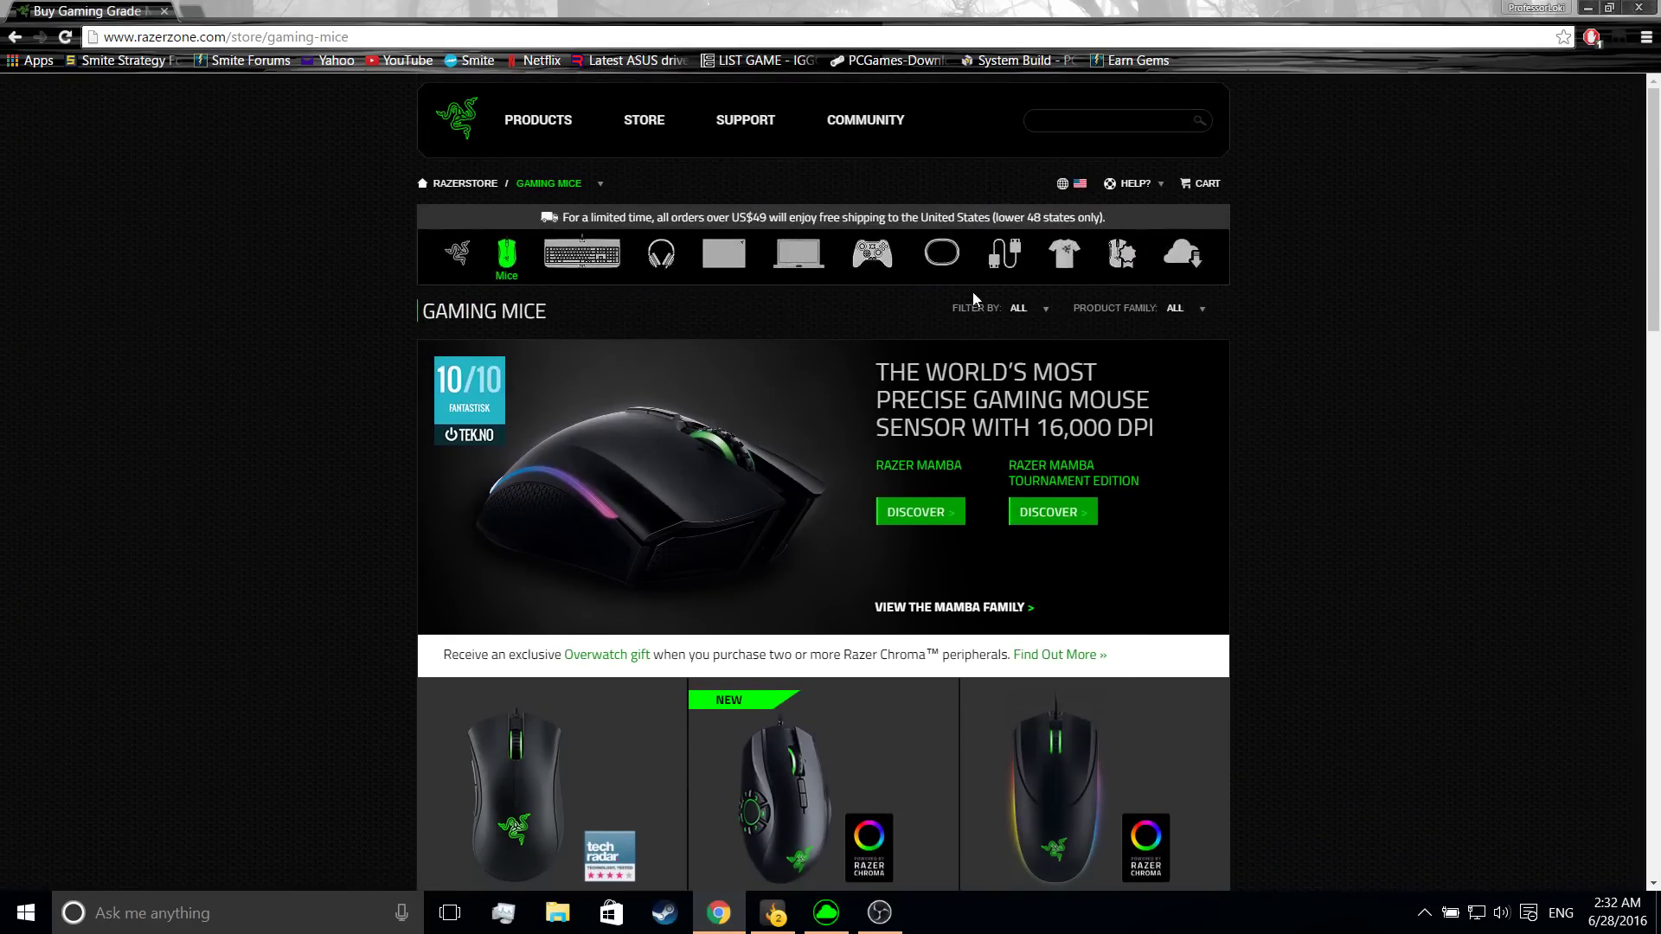
left_click(986, 312)
scroll(893, 368, "down", 3)
scroll(893, 367, "down", 1)
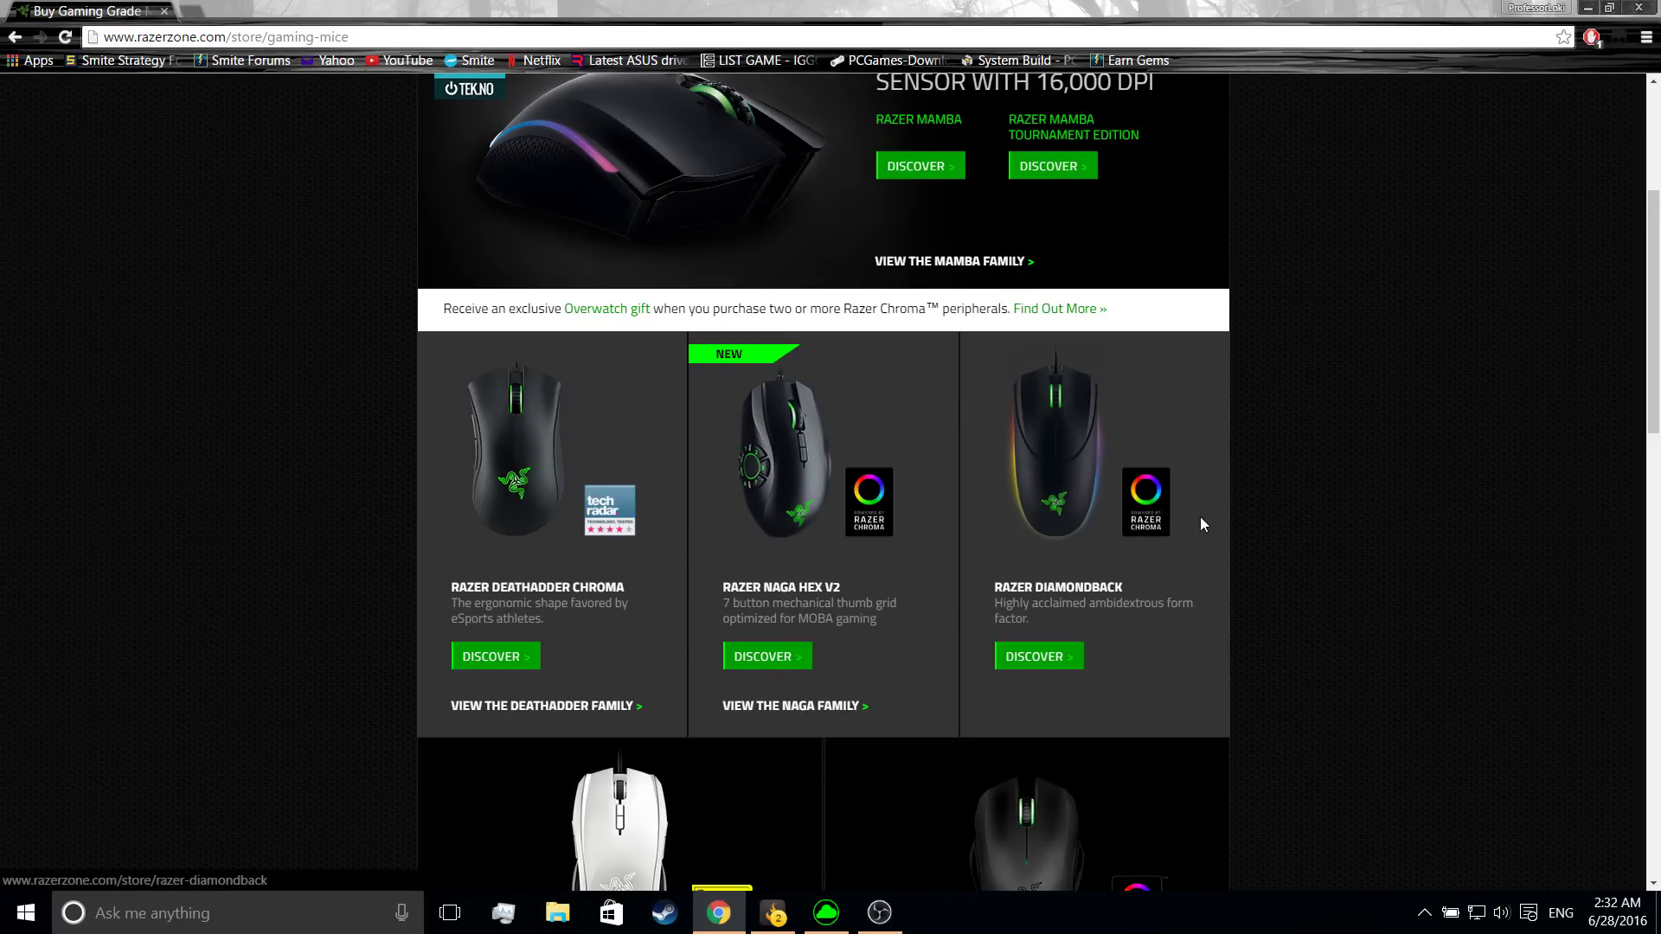
scroll(1229, 527, "up", 3)
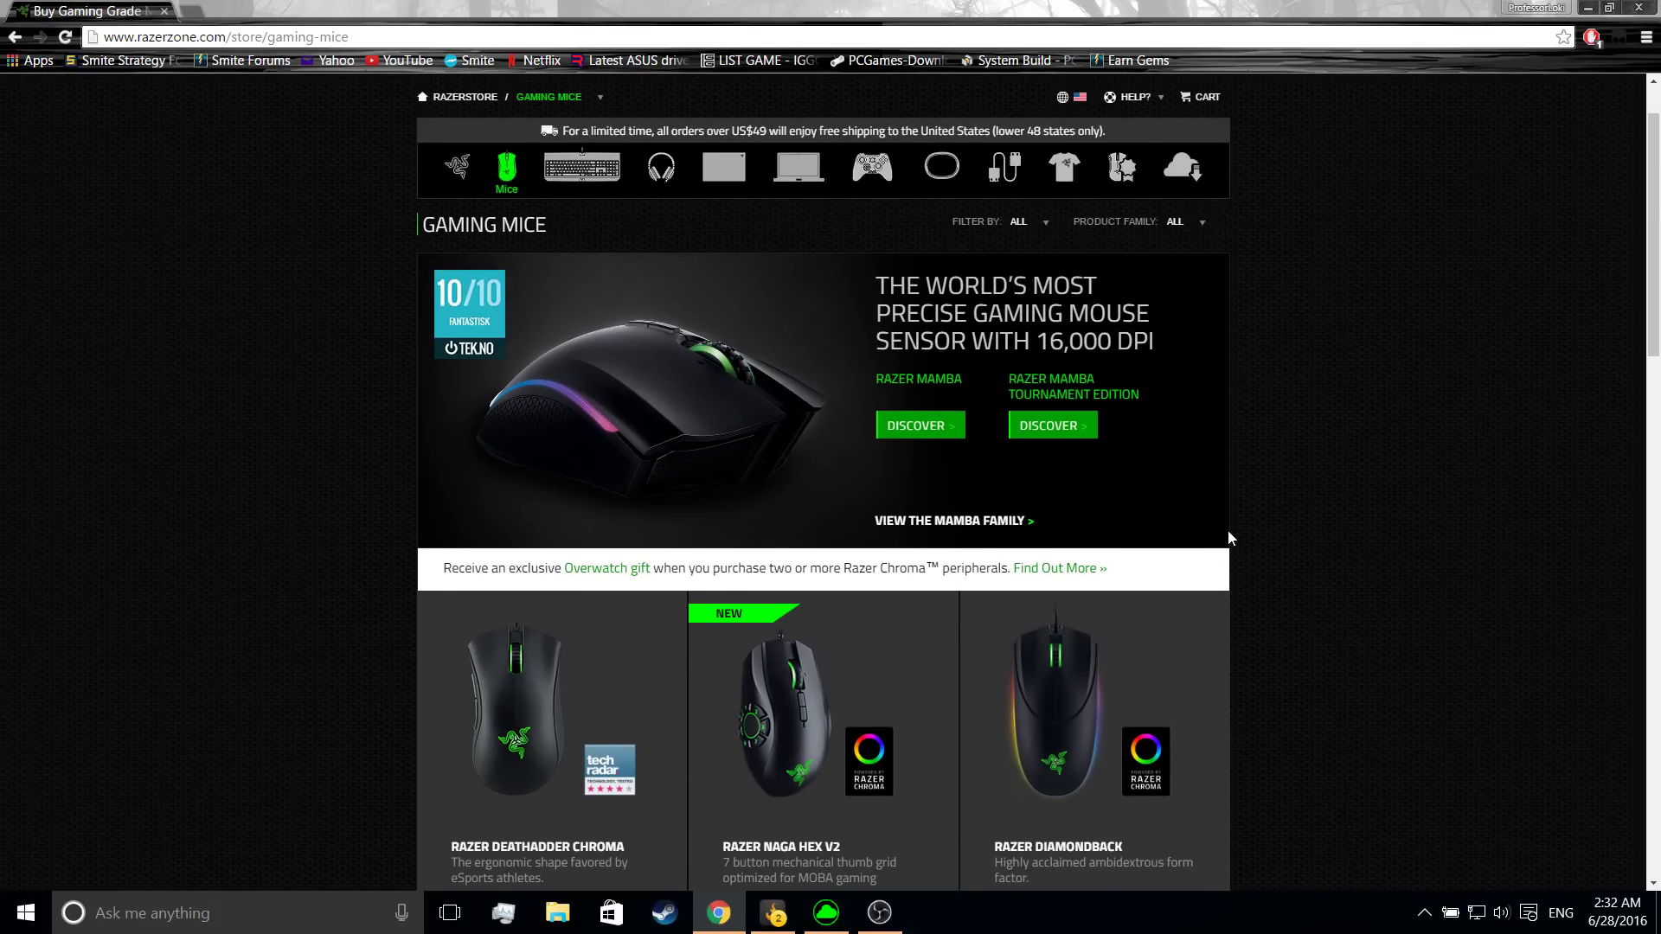
scroll(1228, 529, "down", 3)
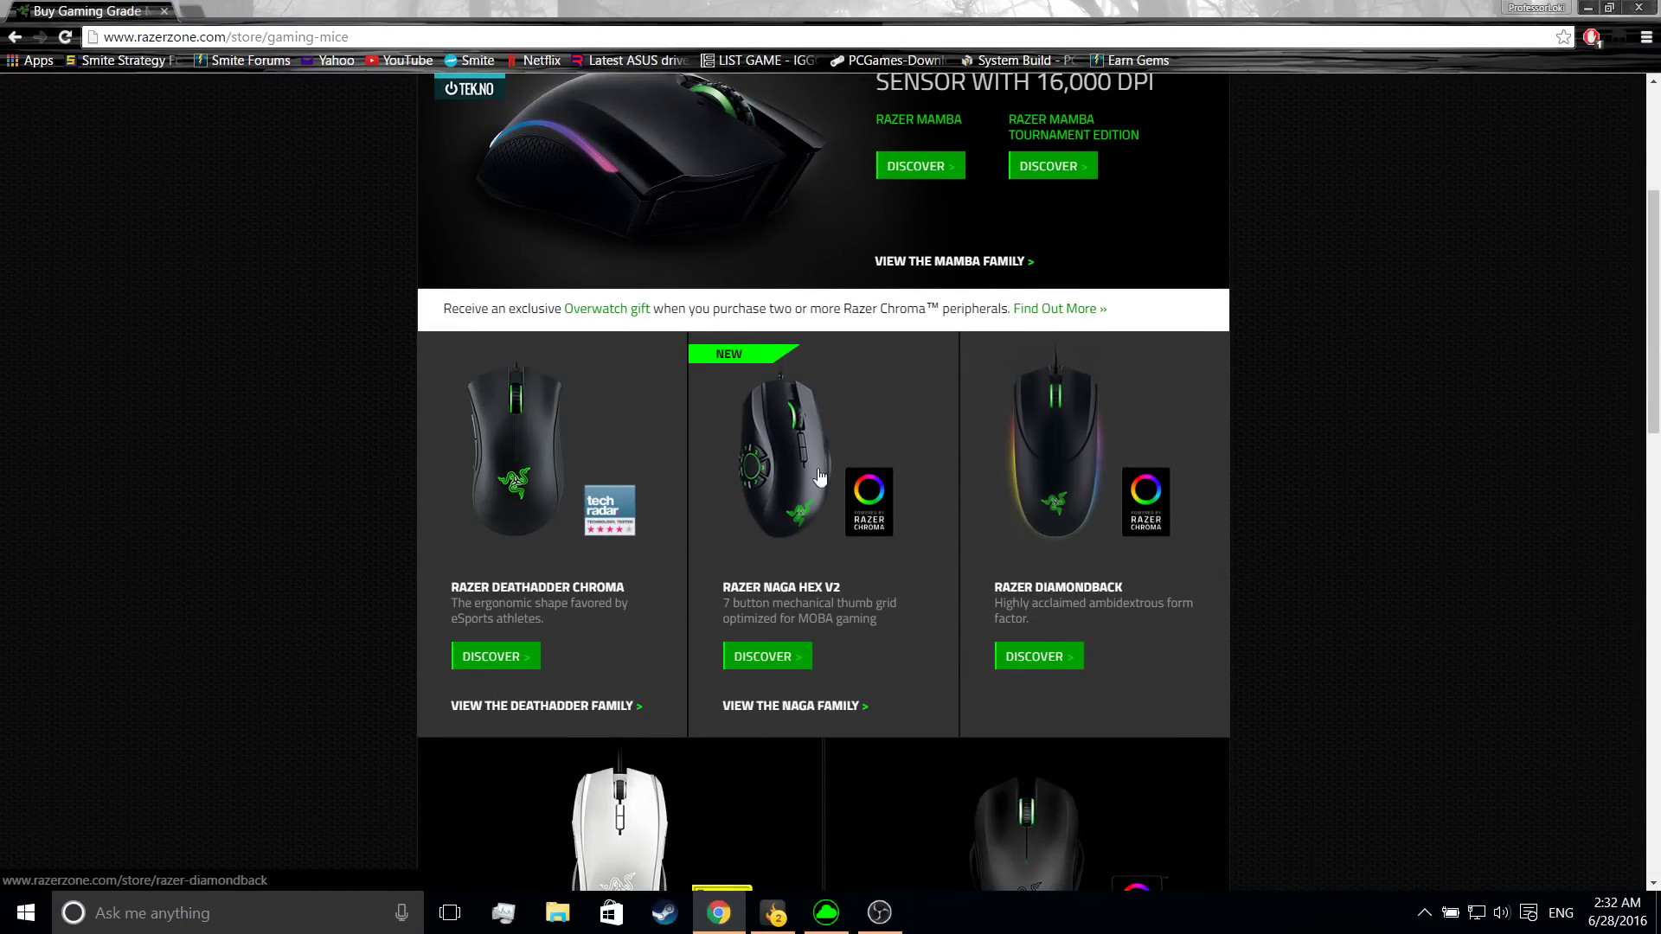
scroll(538, 471, "down", 4)
scroll(973, 577, "down", 4)
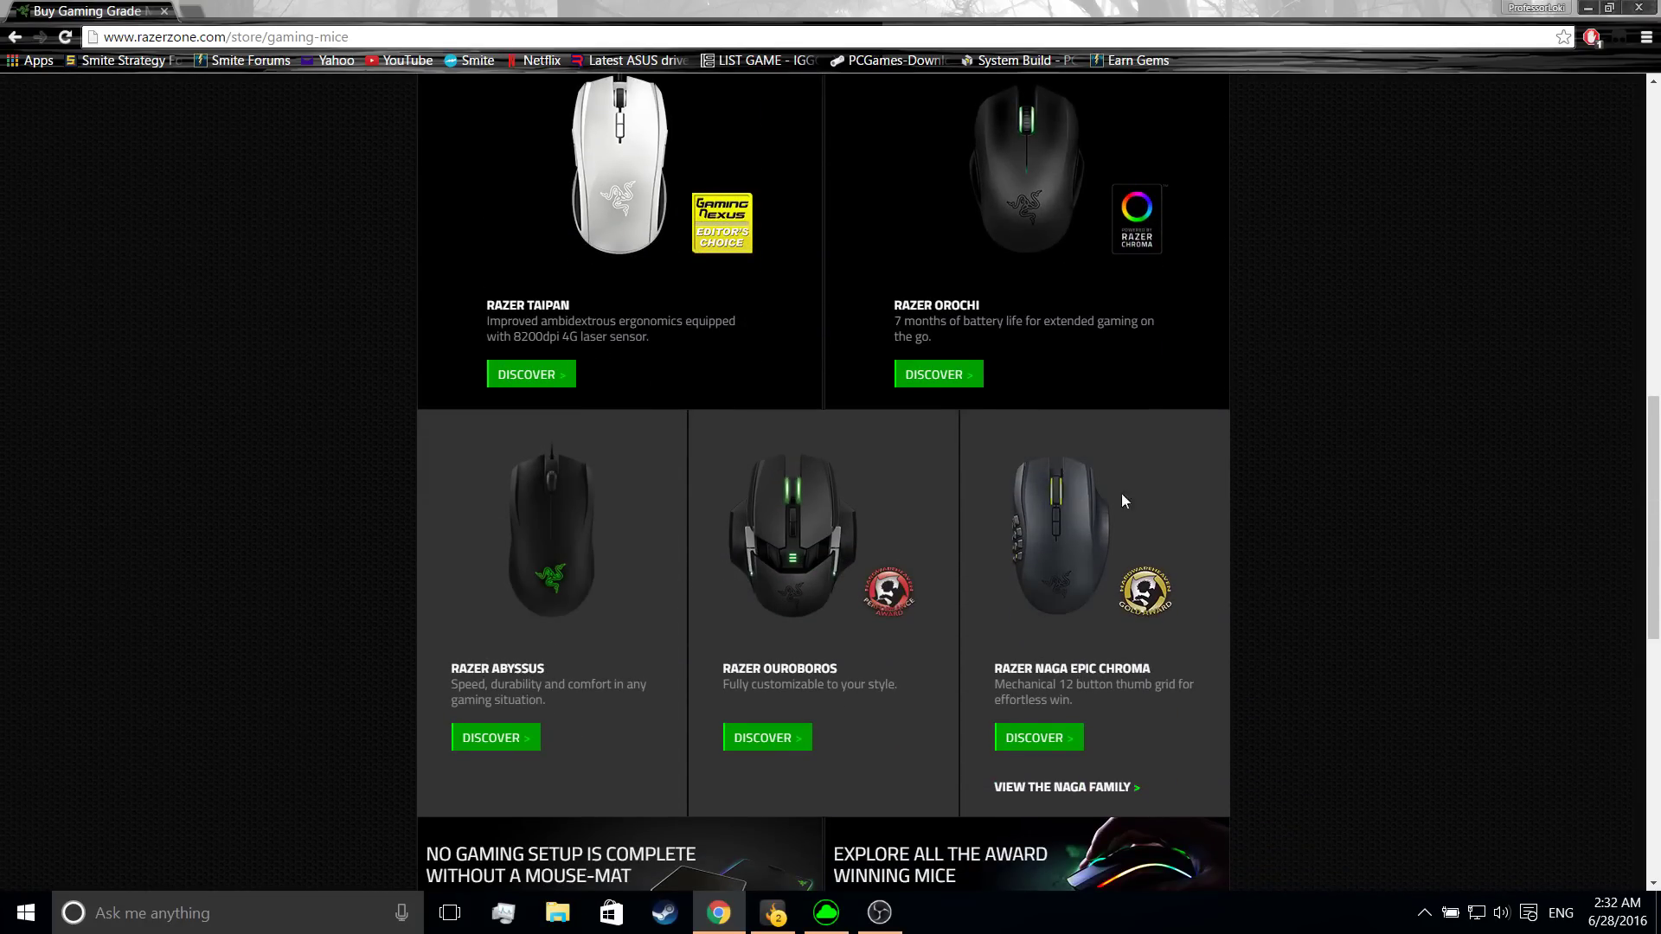
scroll(1122, 494, "up", 12)
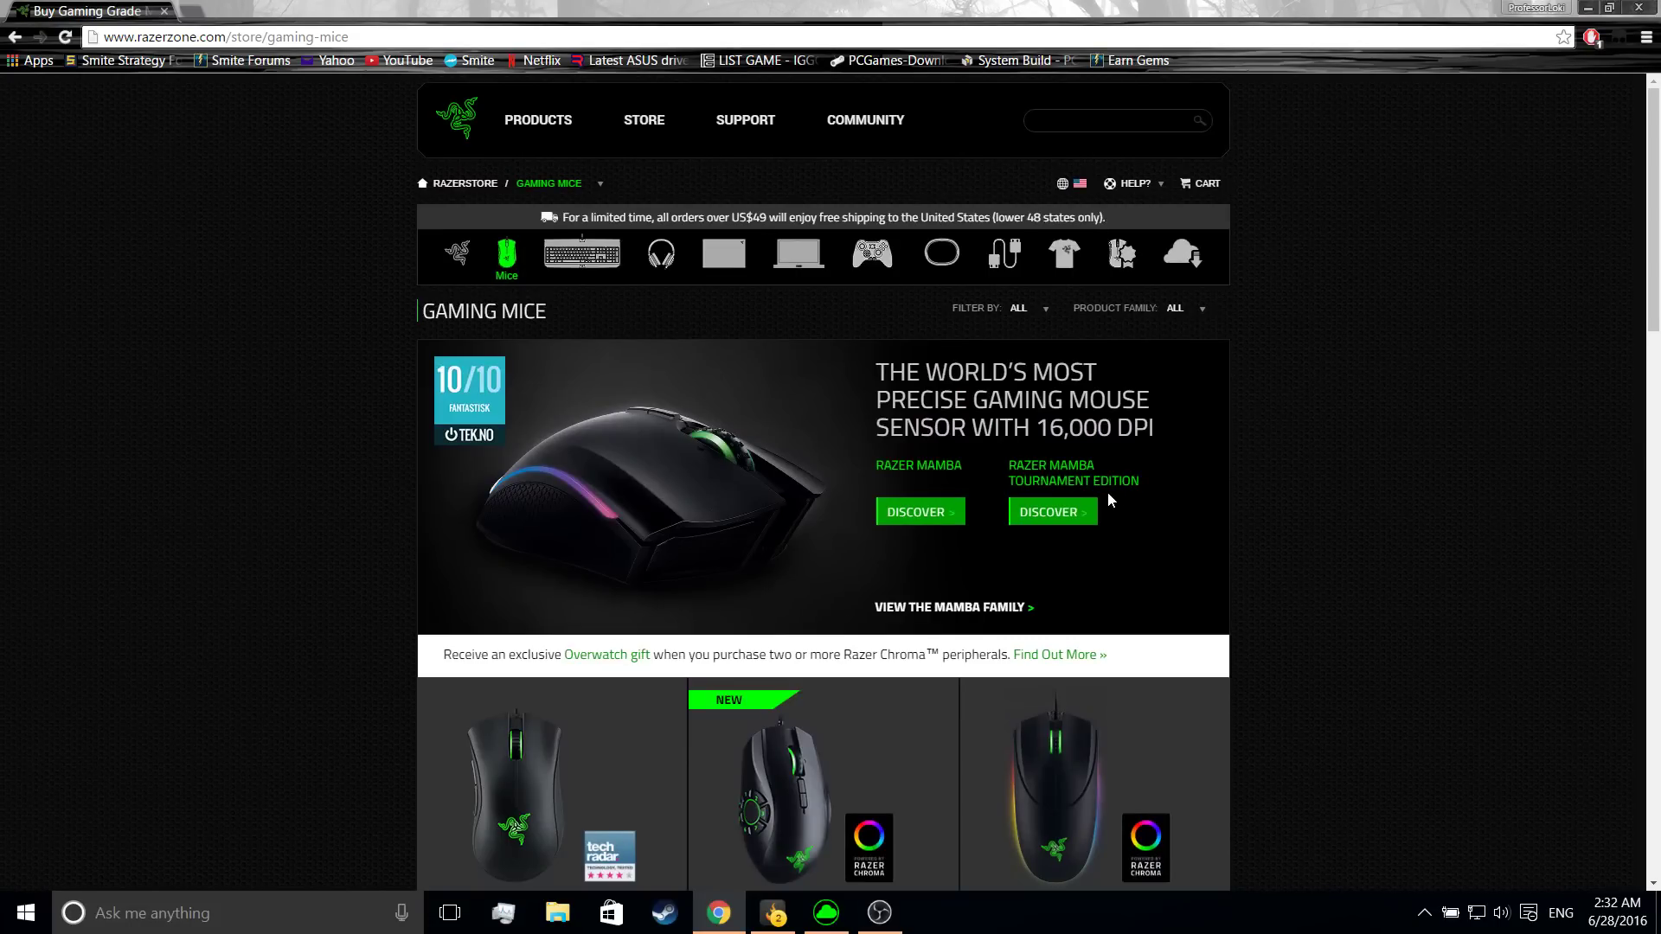
Step: Filter the mice by MMO / MOBA and open the Razer Naga Hex tile
left_click(986, 315)
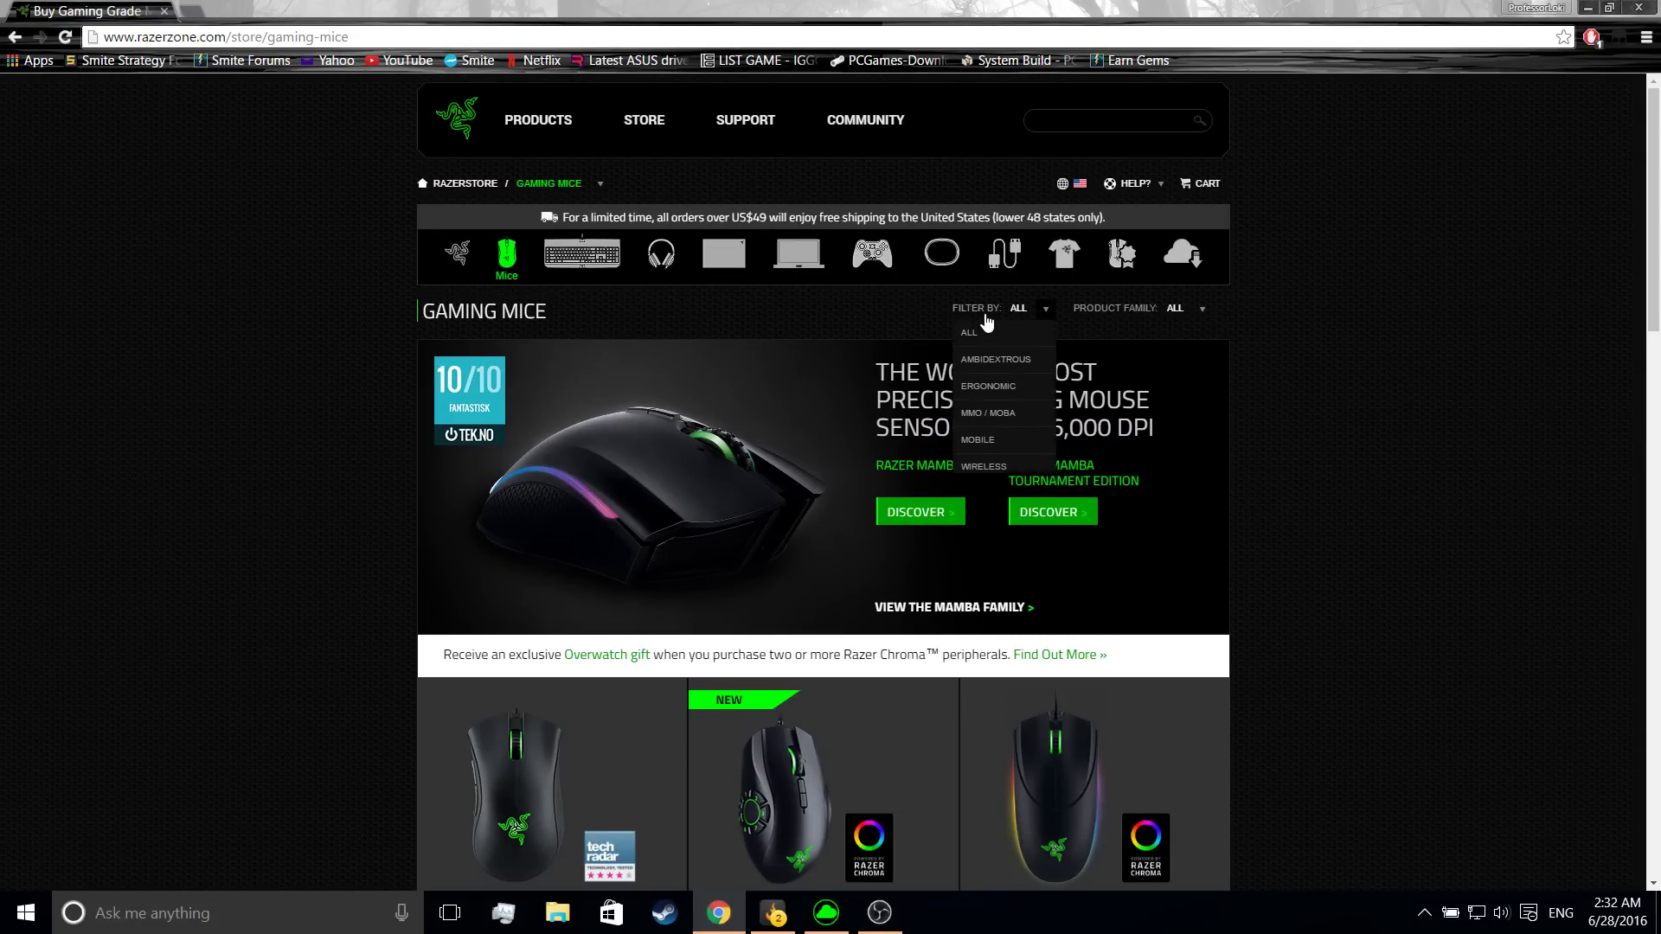
left_click(1005, 418)
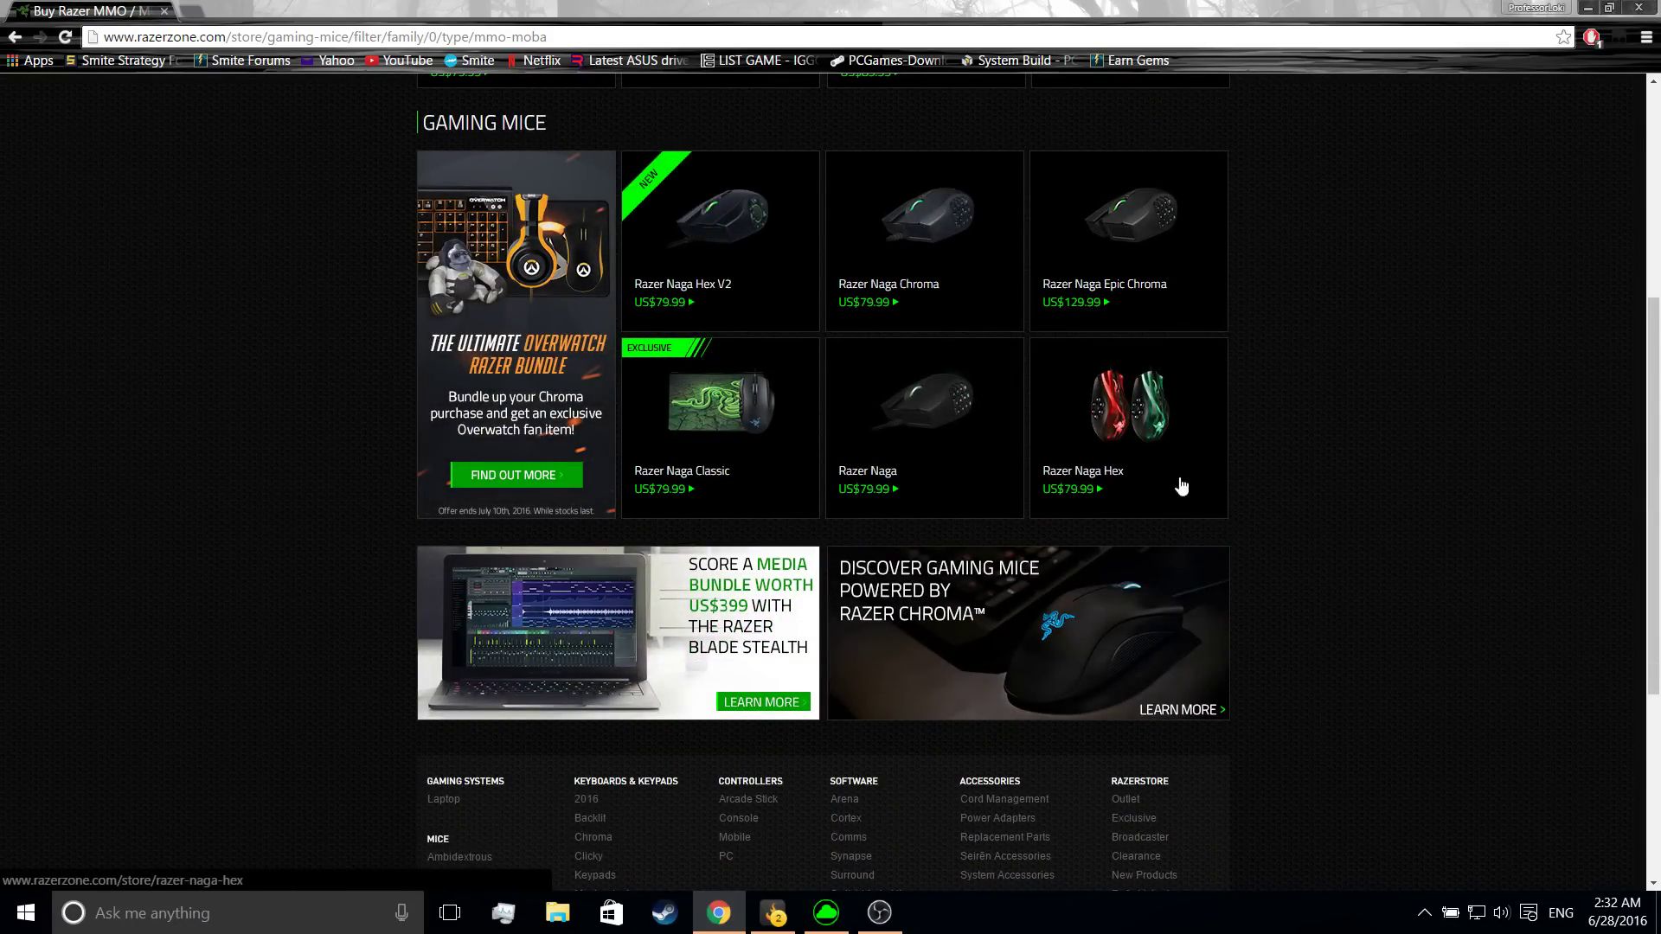
scroll(1176, 482, "up", 1)
left_click(1103, 561)
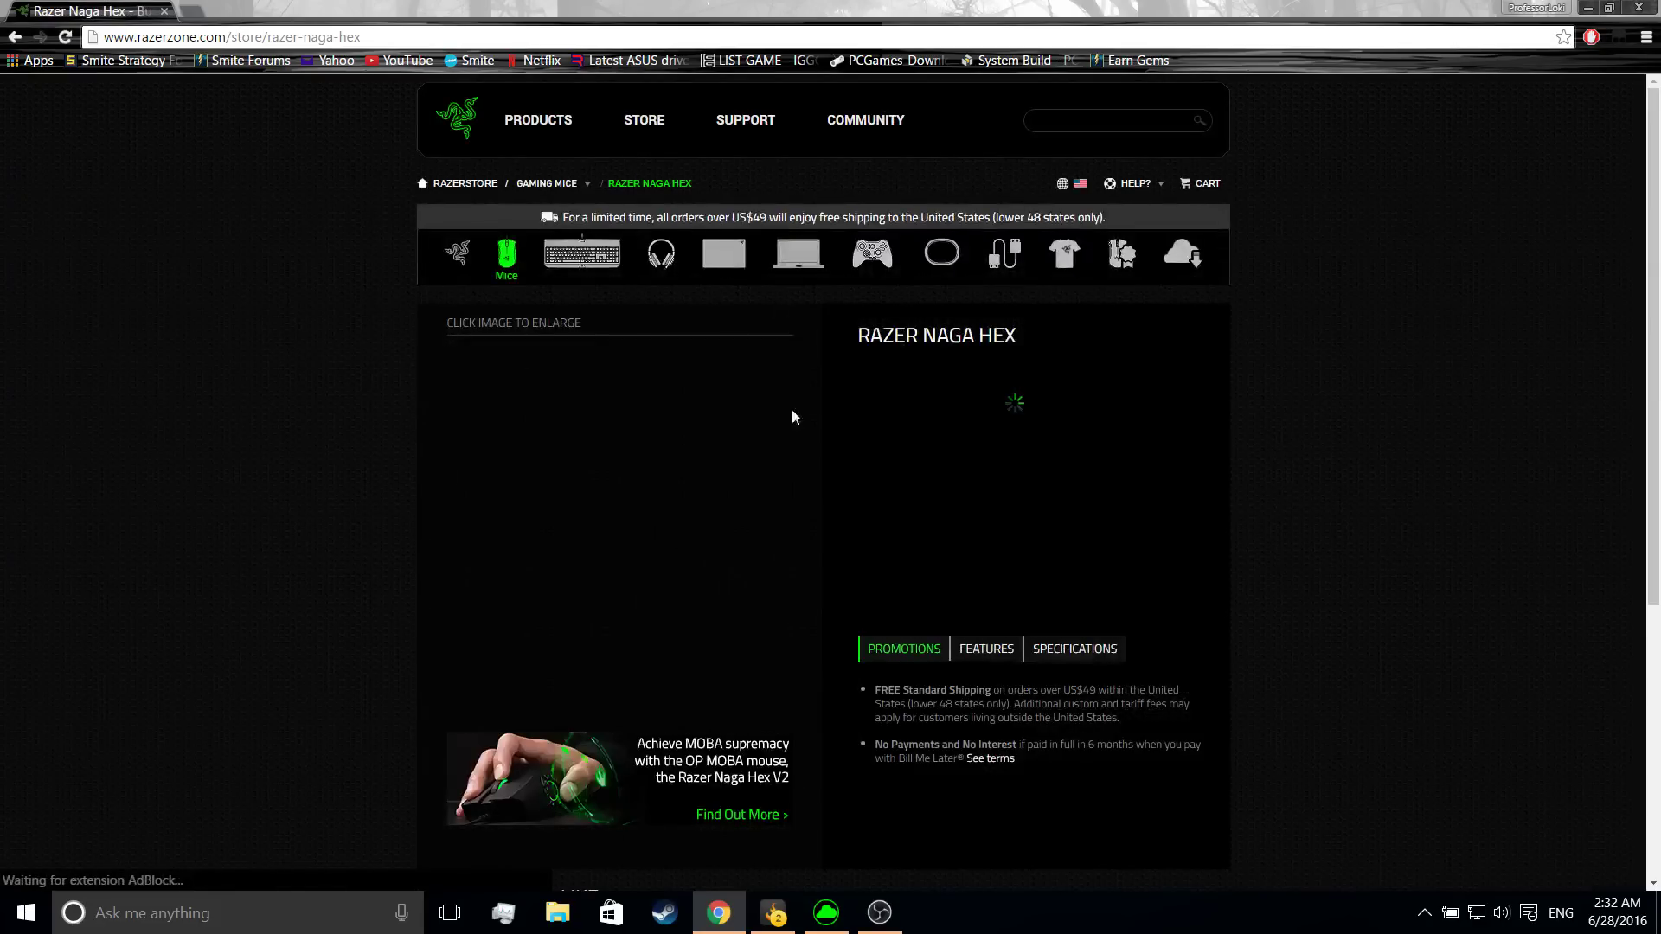
Step: Choose the Red Naga Hex version and select its US$79.99 price
left_click(920, 386)
left_click(899, 417)
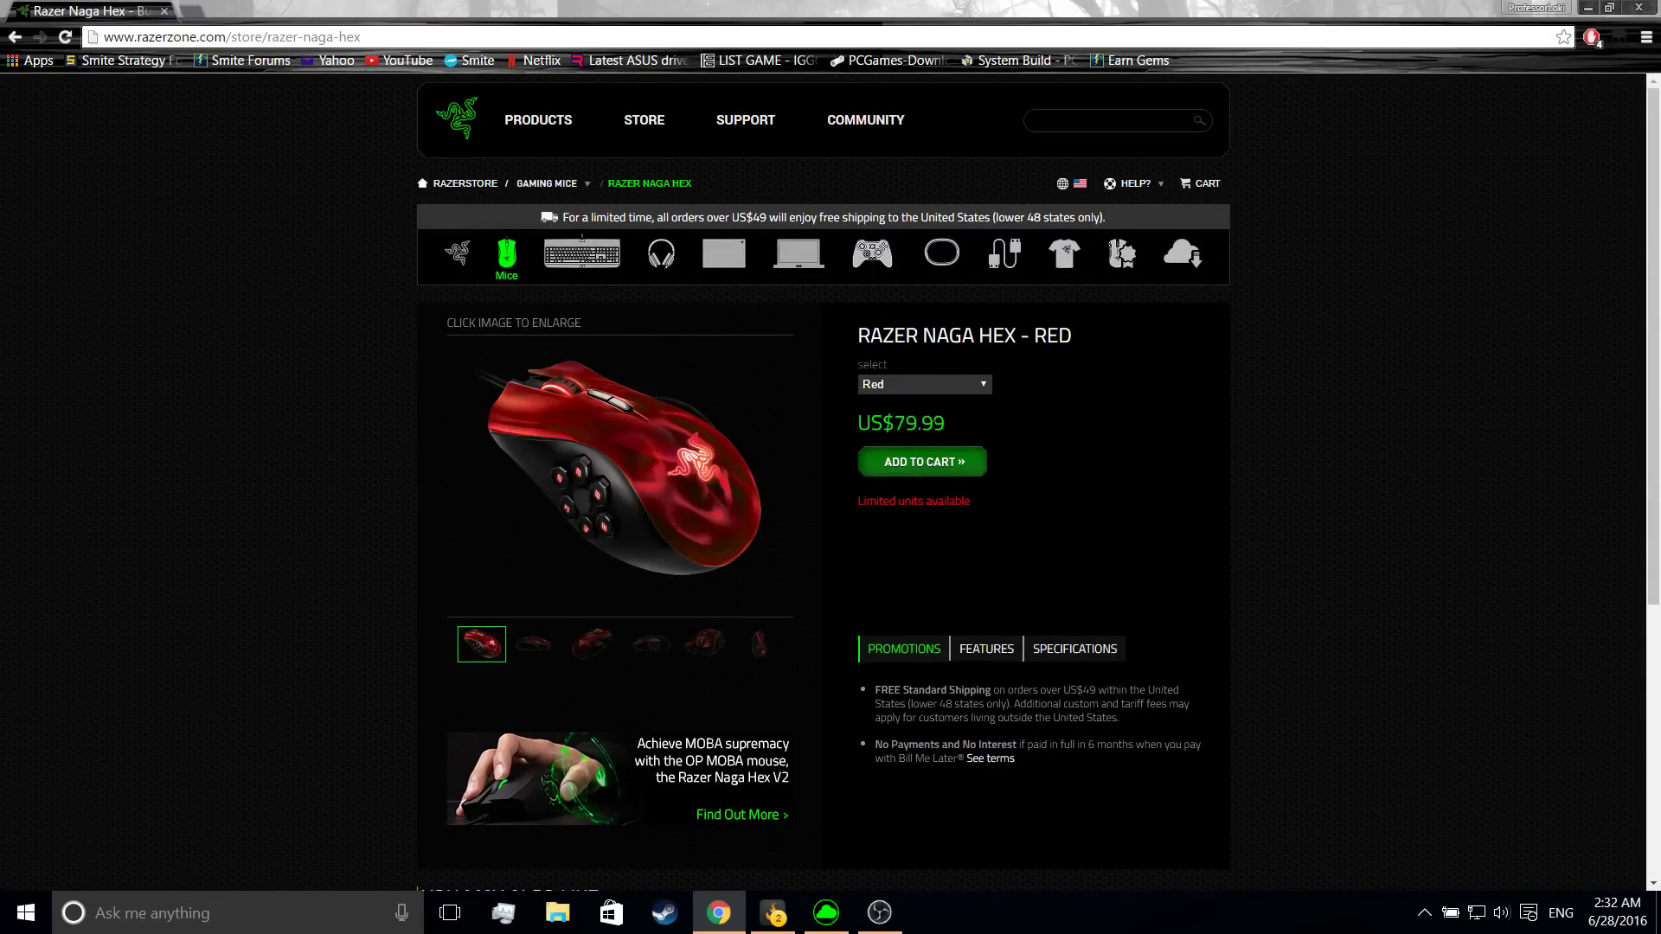
double_click(963, 429)
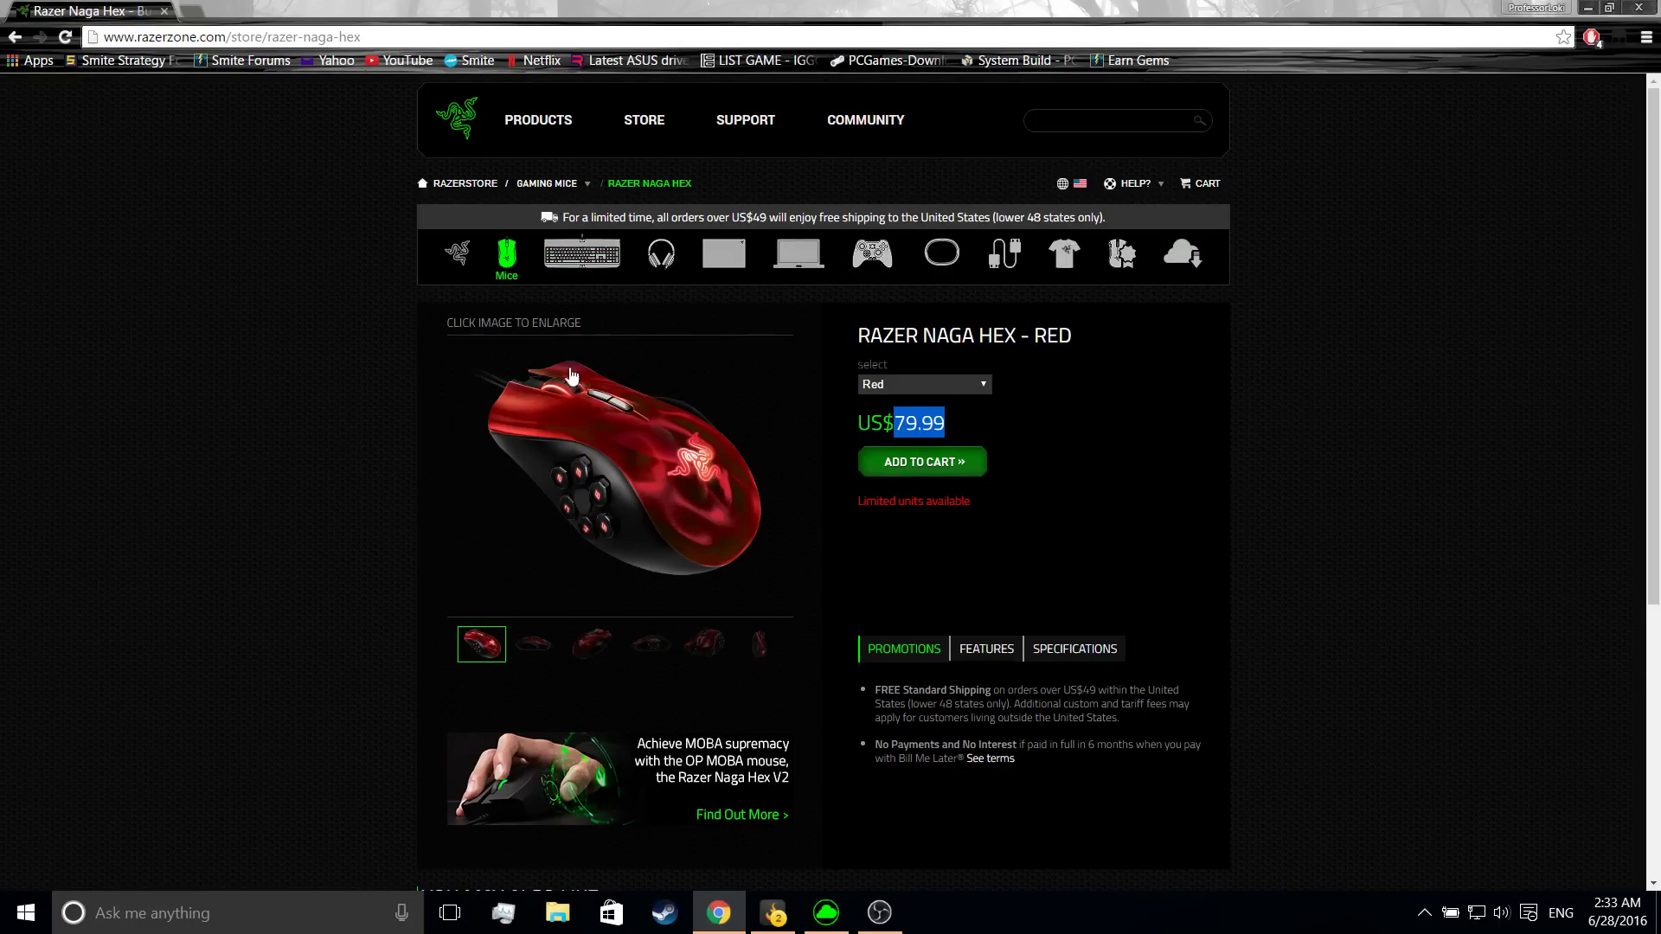
Step: Show the Software page listing Comms, Cortex, Cortex Gamecaster, Surround and Synapse
left_click(1201, 272)
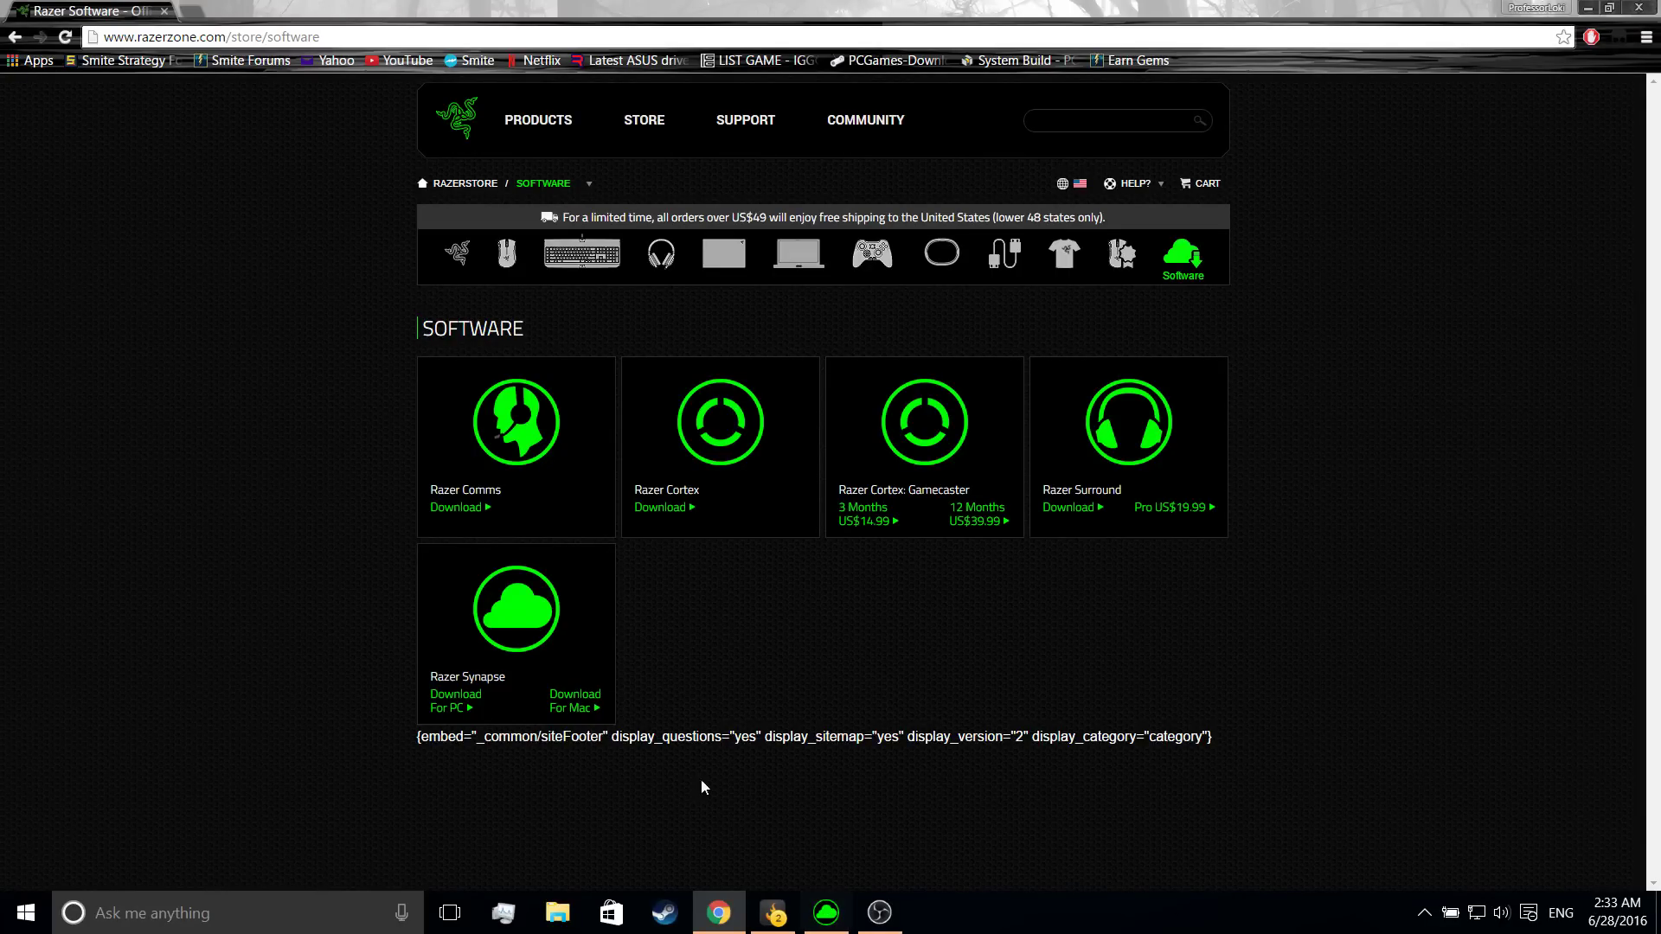
Step: Bring up Razer Synapse on the MACROS page with its existing macro list
left_click(832, 931)
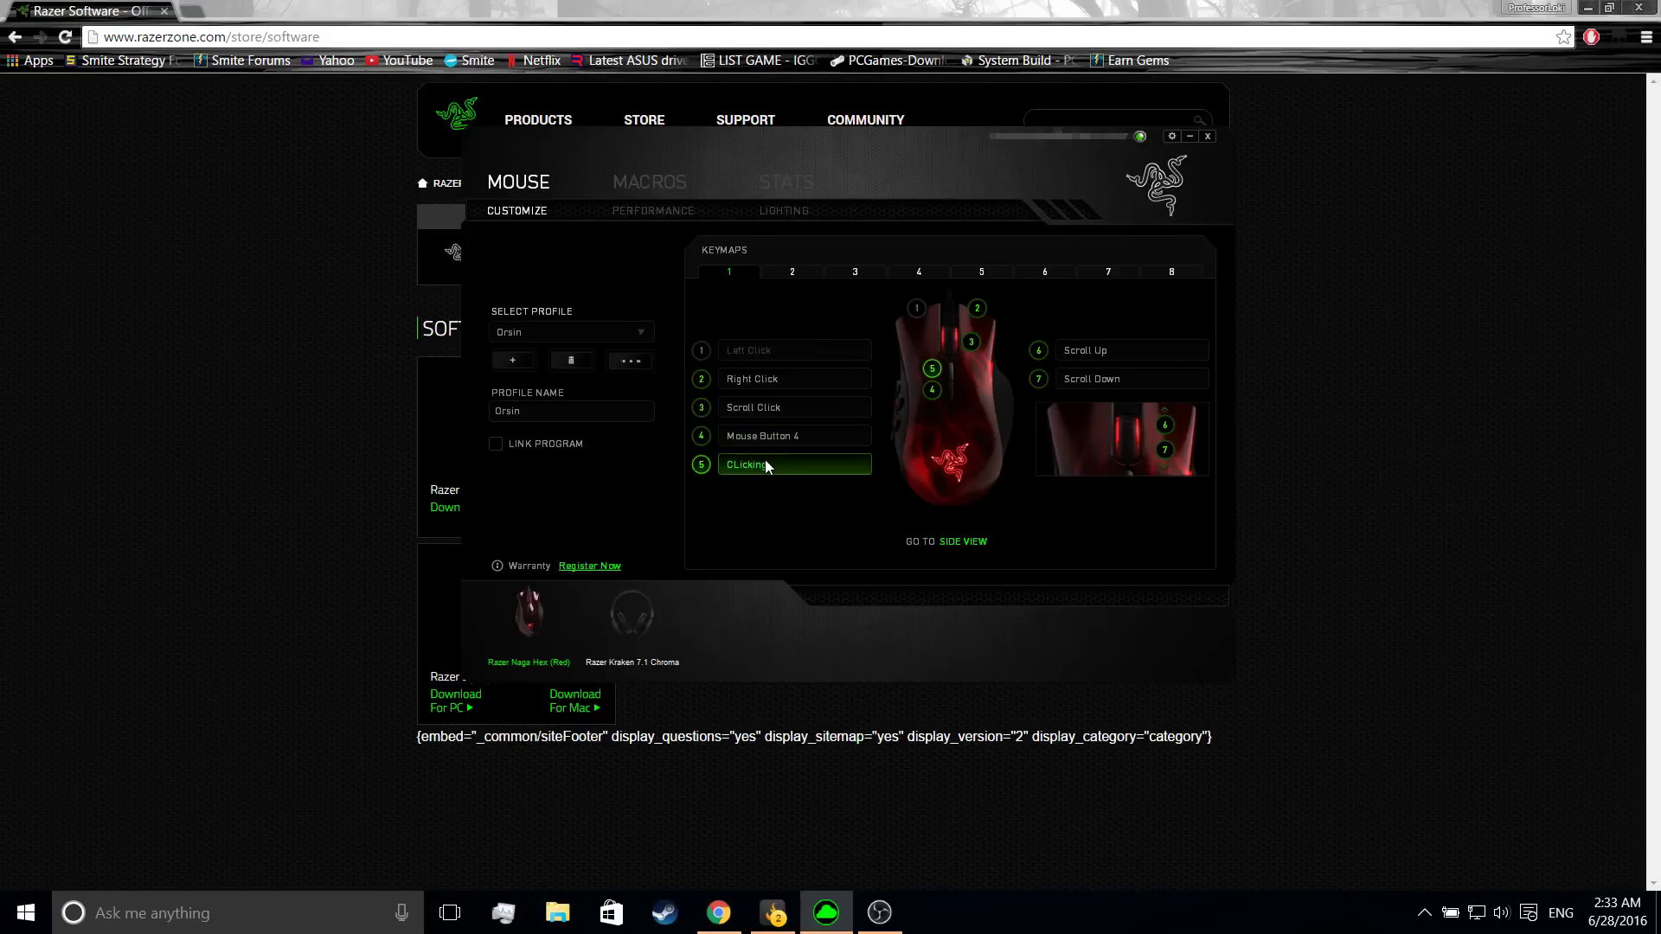
left_click(634, 179)
left_click(543, 329)
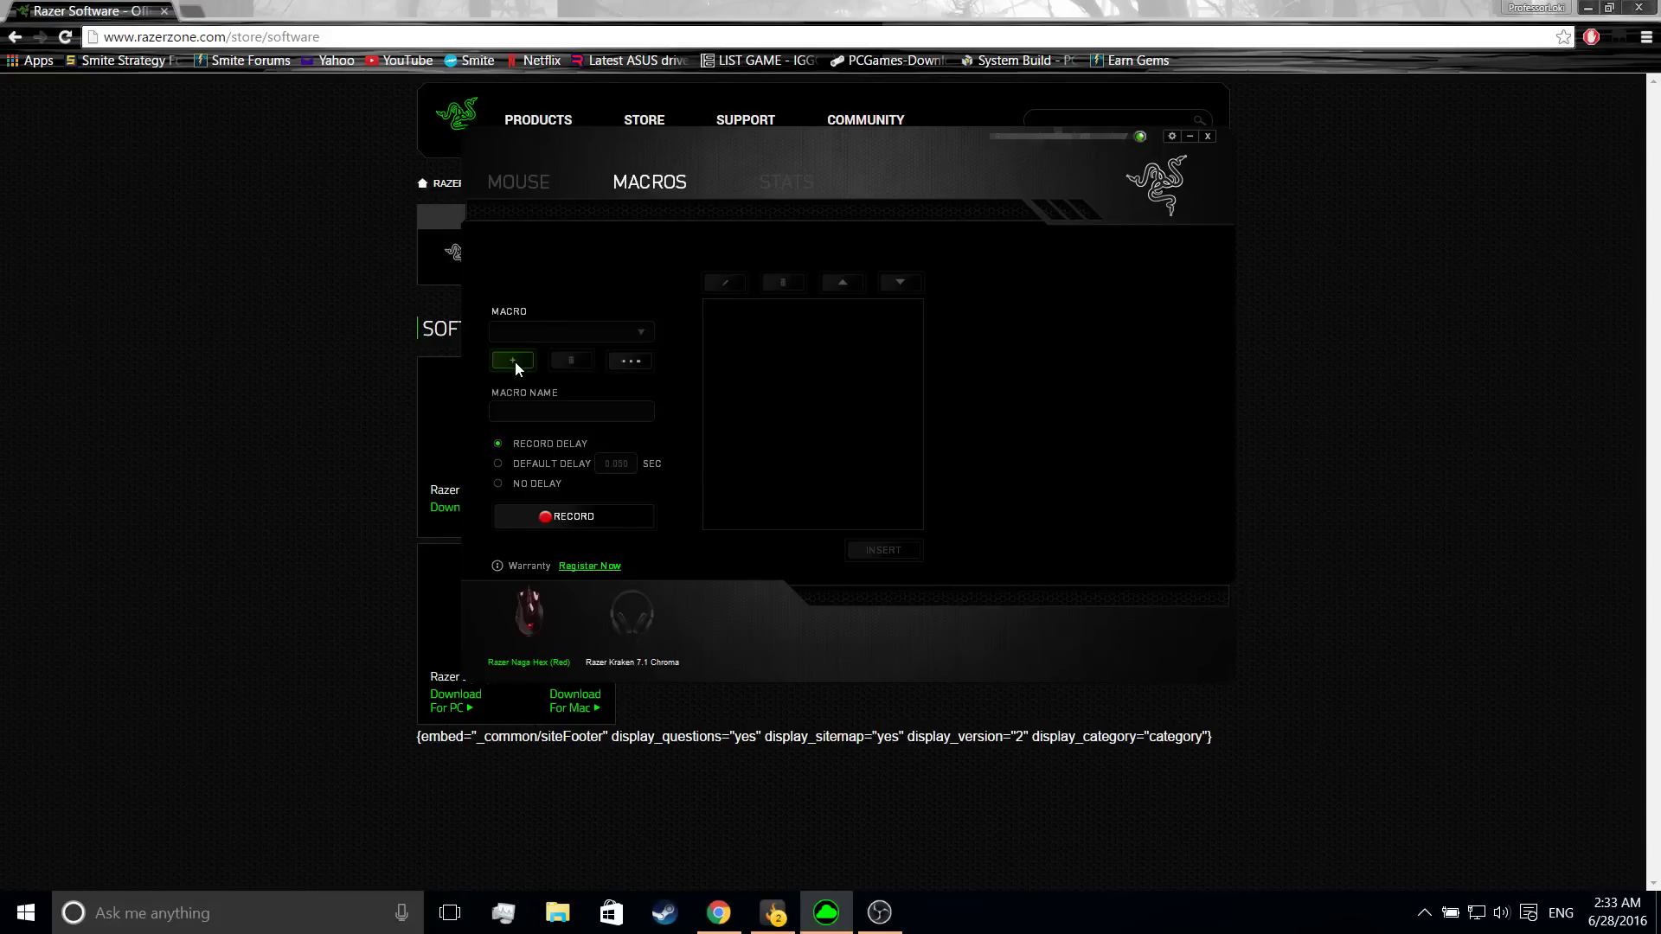
Step: Add a new macro named 'Spam cuz i want to L' recording with NO DELAY
left_click(529, 364)
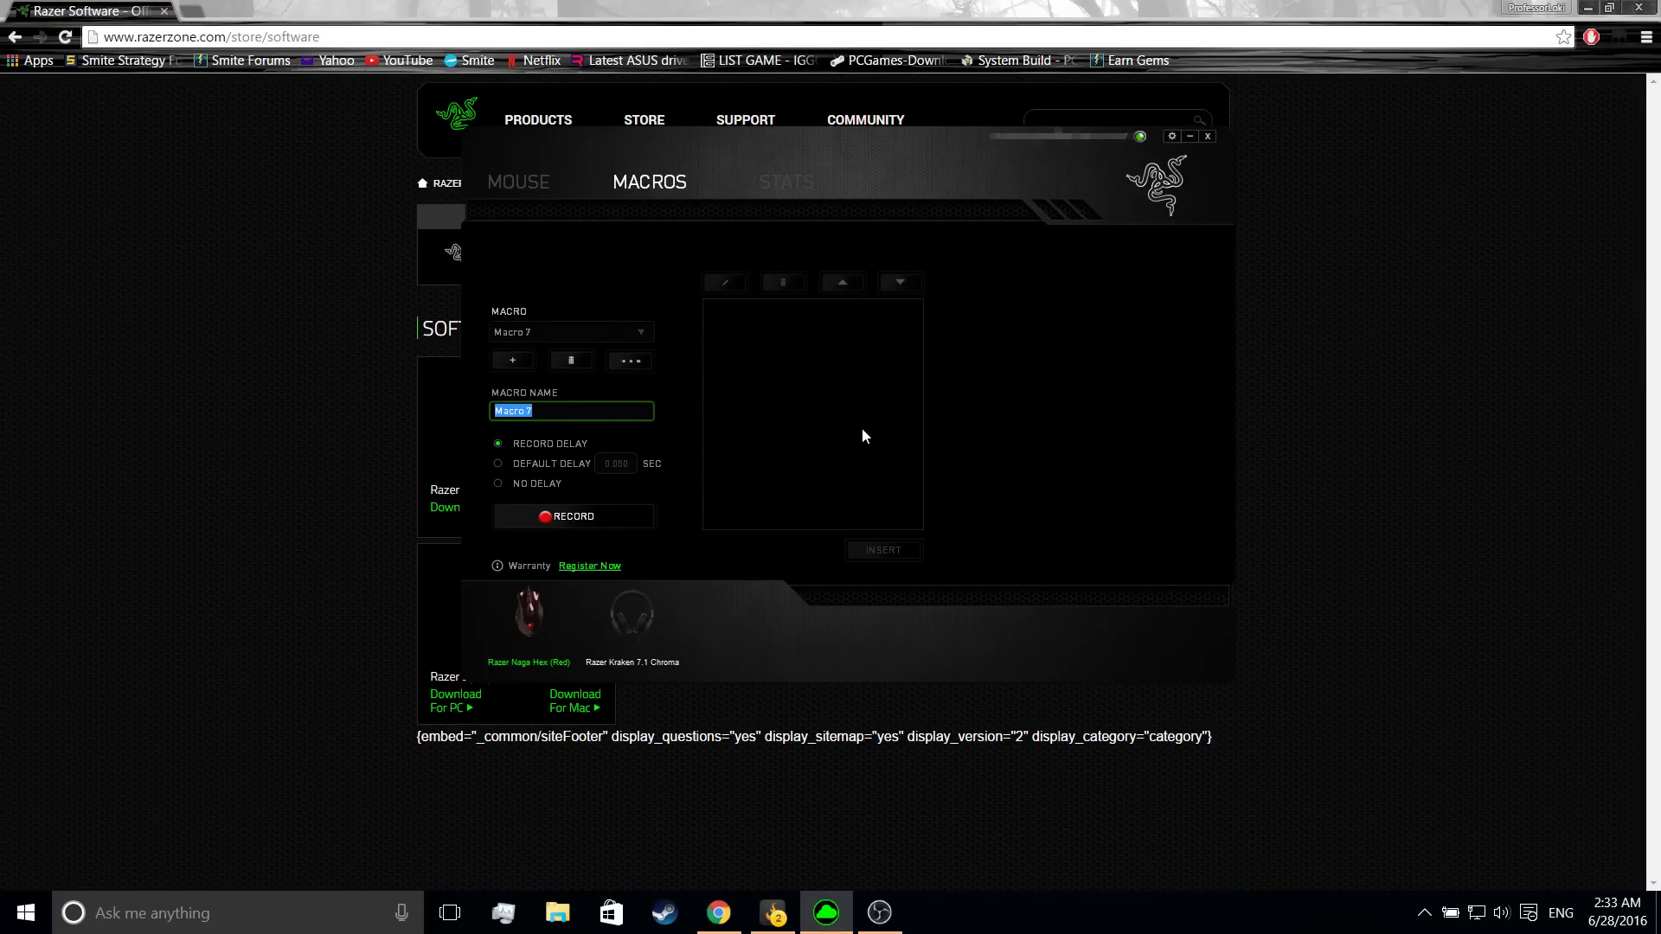
type("Spam cuz i wat to")
key("BackSpace")
key("BackSpace")
key("BackSpace")
key("BackSpace")
key("BackSpace")
key("BackSpace")
type("want to")
left_click(497, 483)
Step: Record the keys V, E, L twice into the macro, then stop recording
left_click(554, 520)
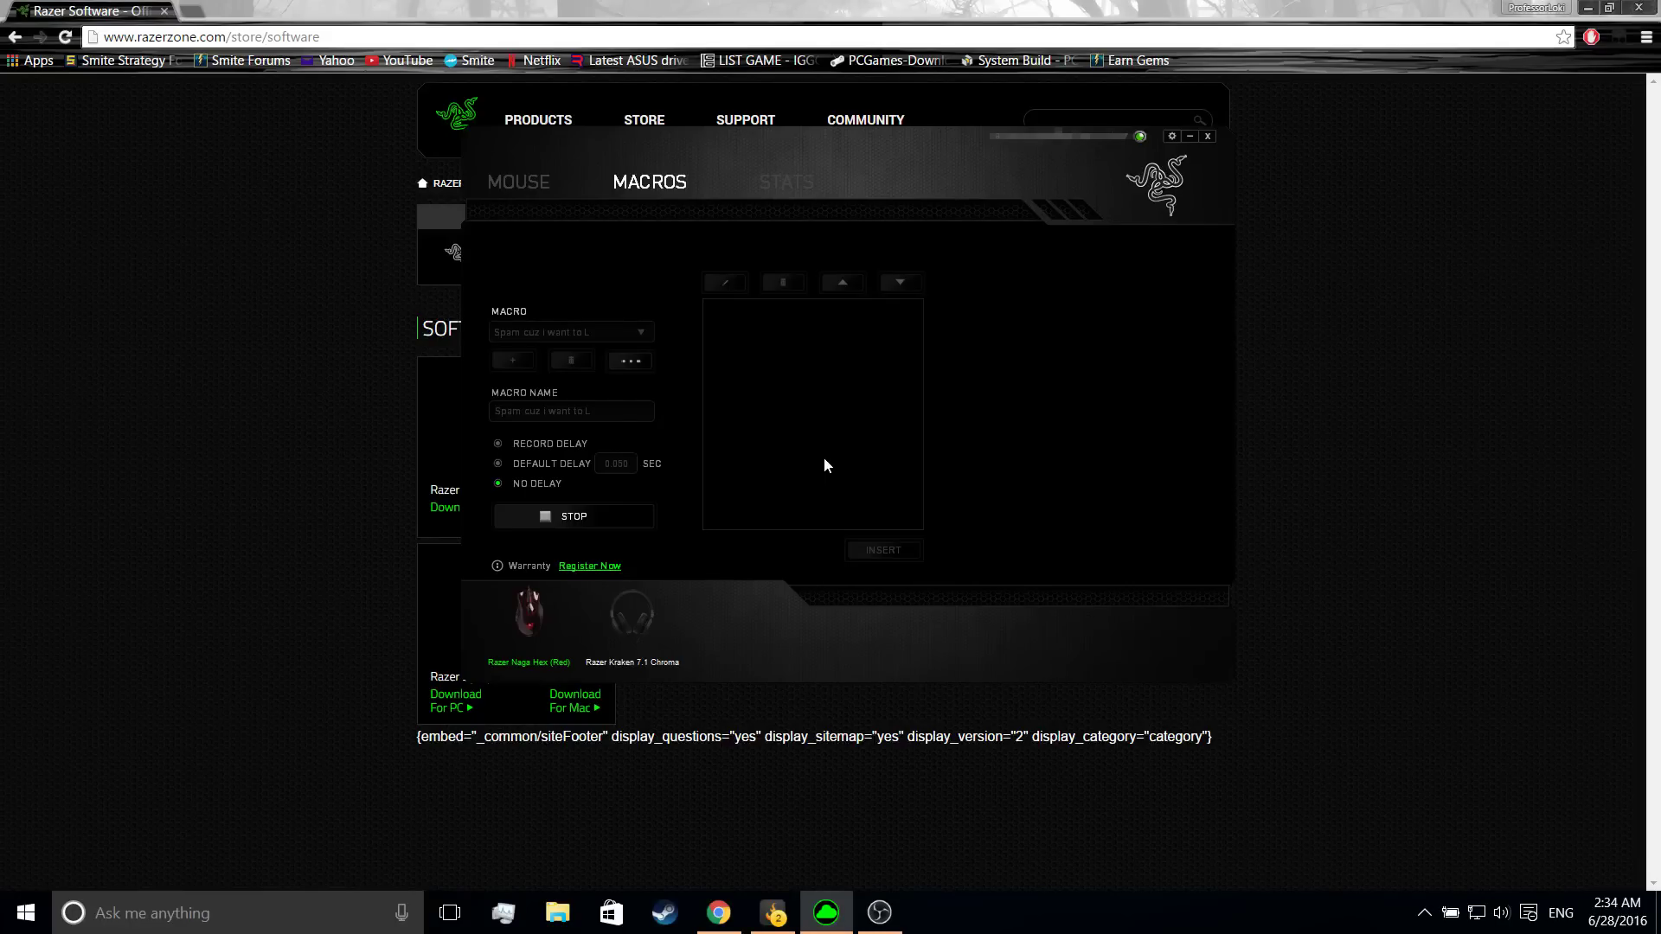
key("v")
key("e")
key("l")
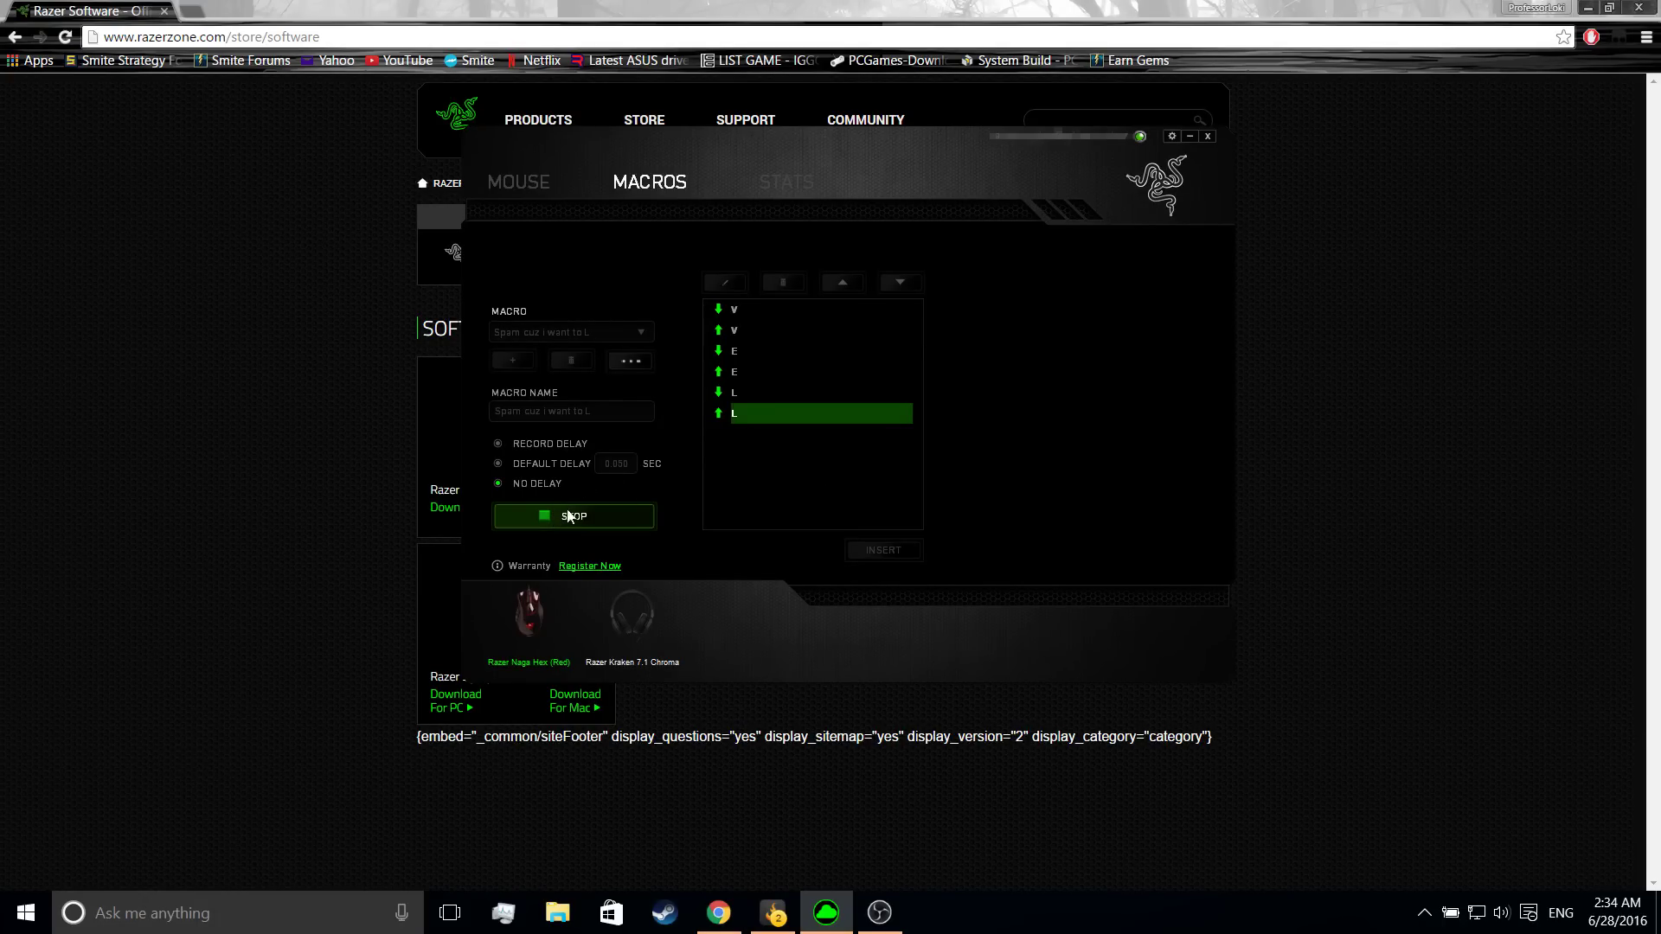
key("v")
key("e")
key("l")
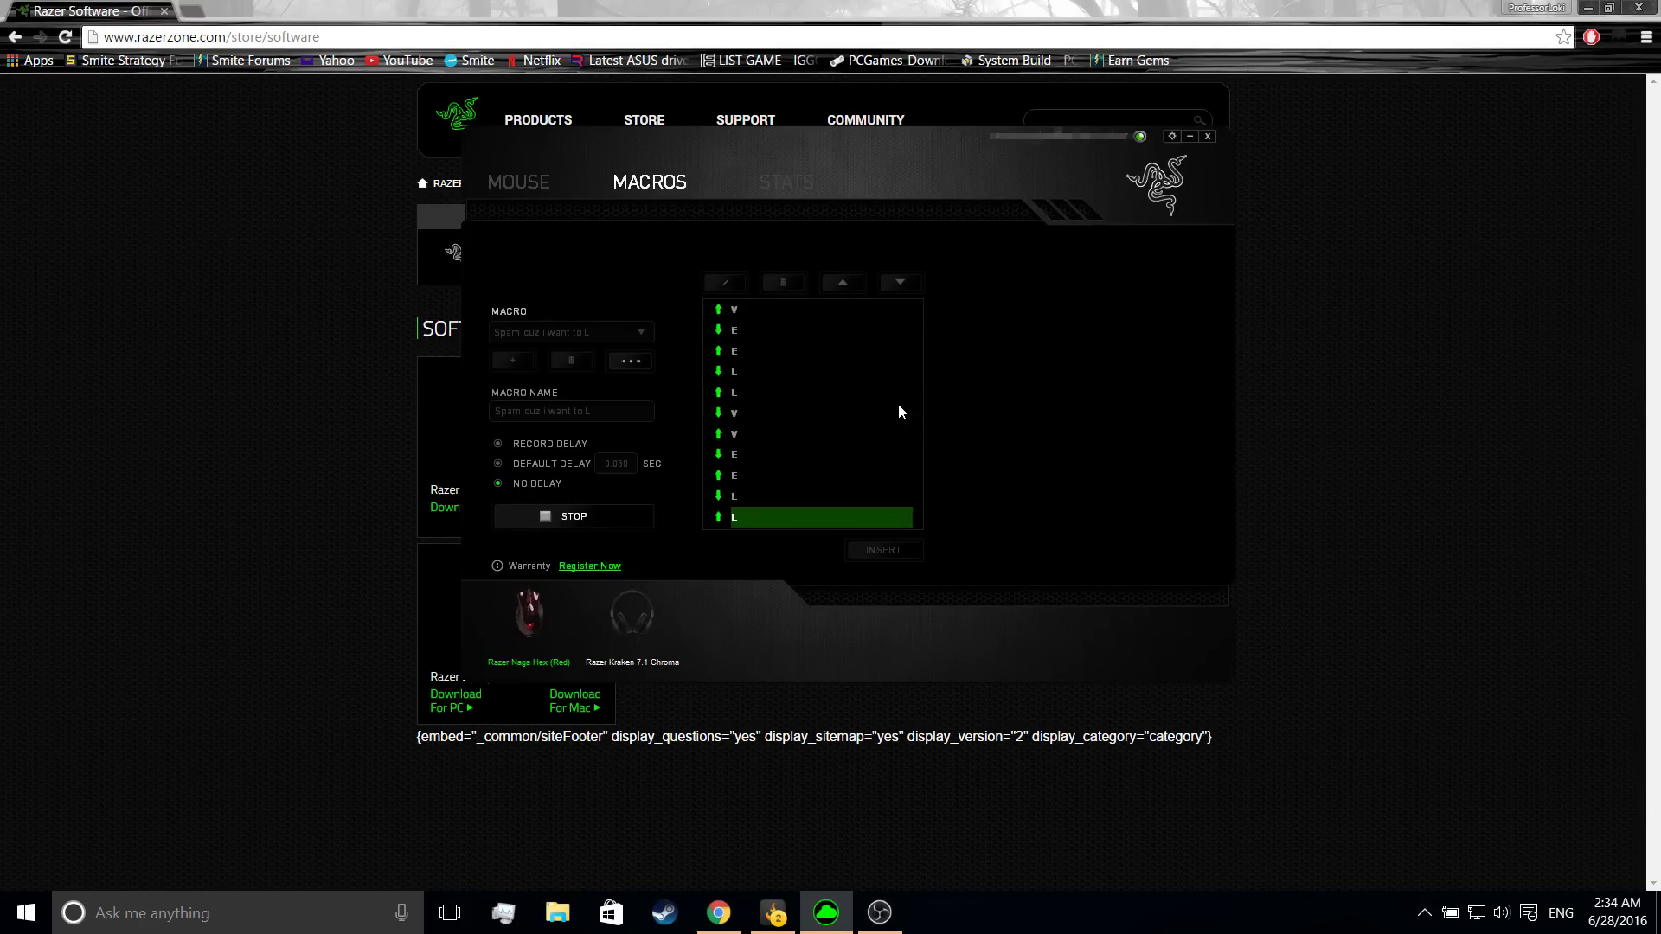
left_click(574, 516)
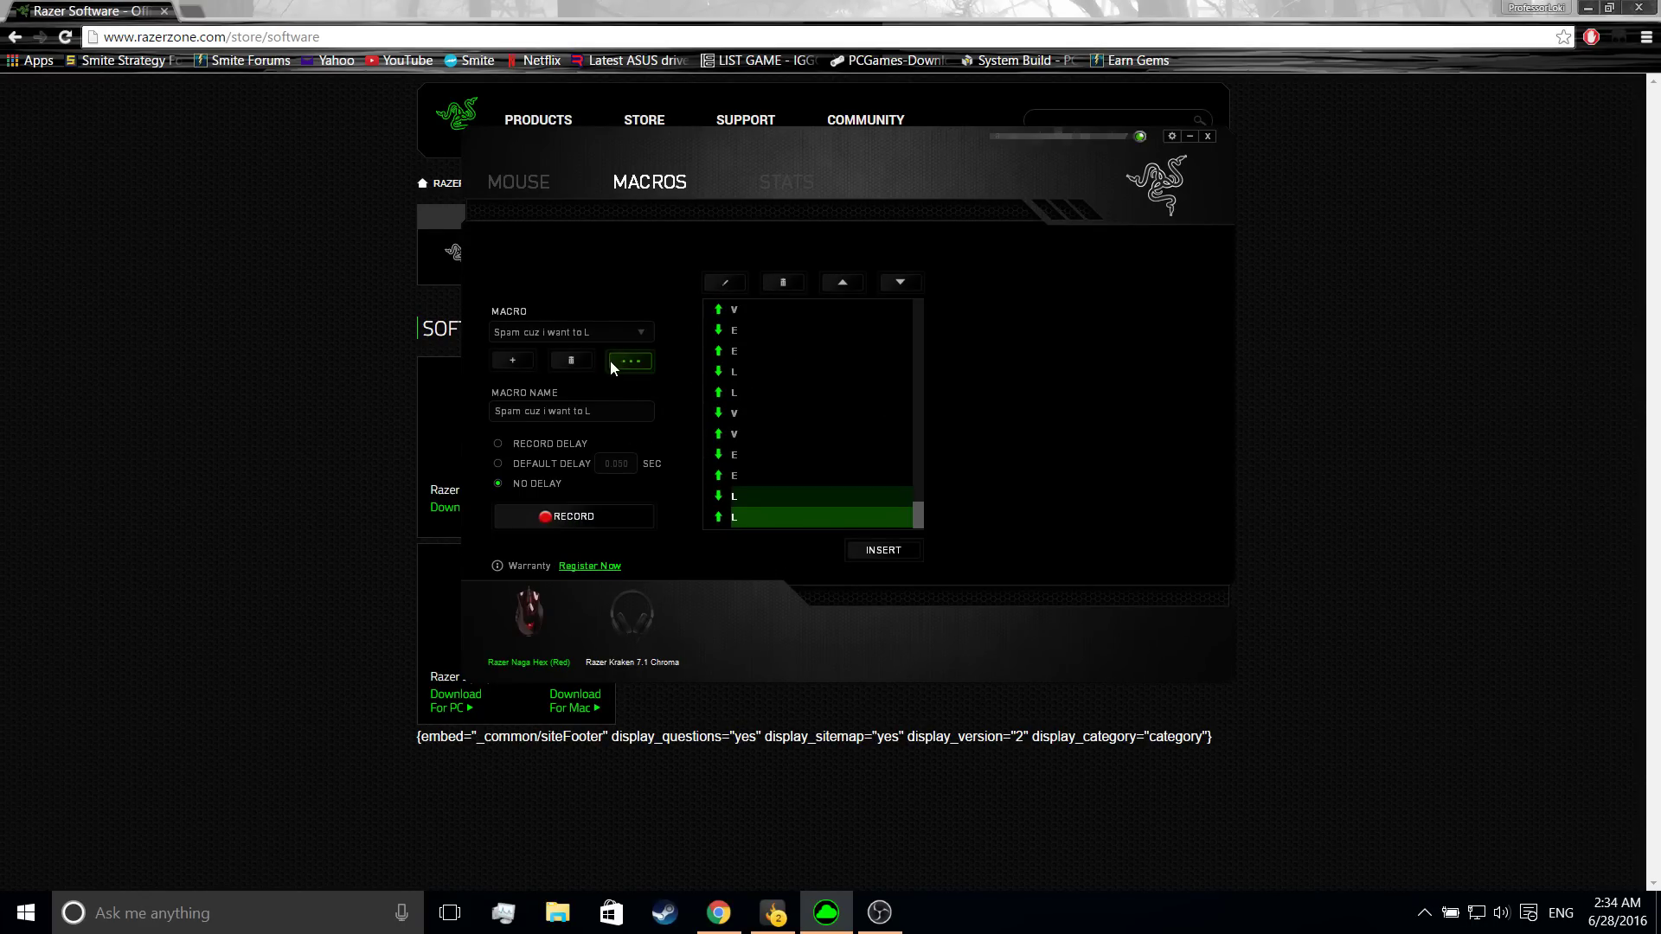
Step: Show the MOUSE page in side view with assignments like Spam Taunt, laugh and Macro 11
left_click(534, 190)
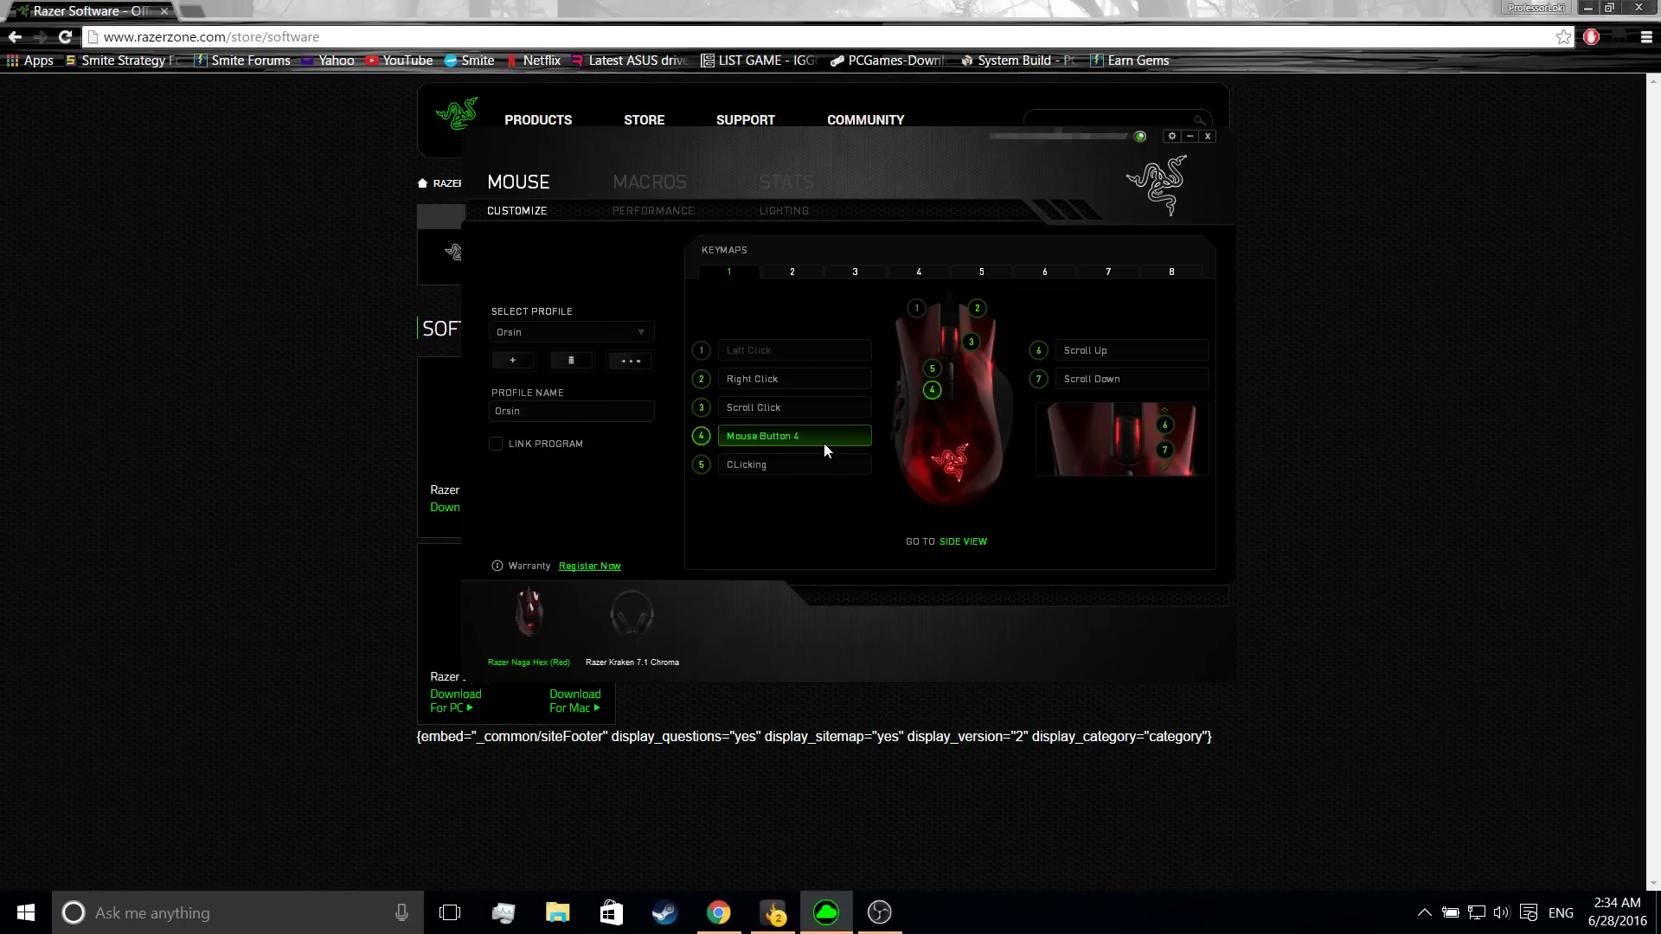
left_click(972, 546)
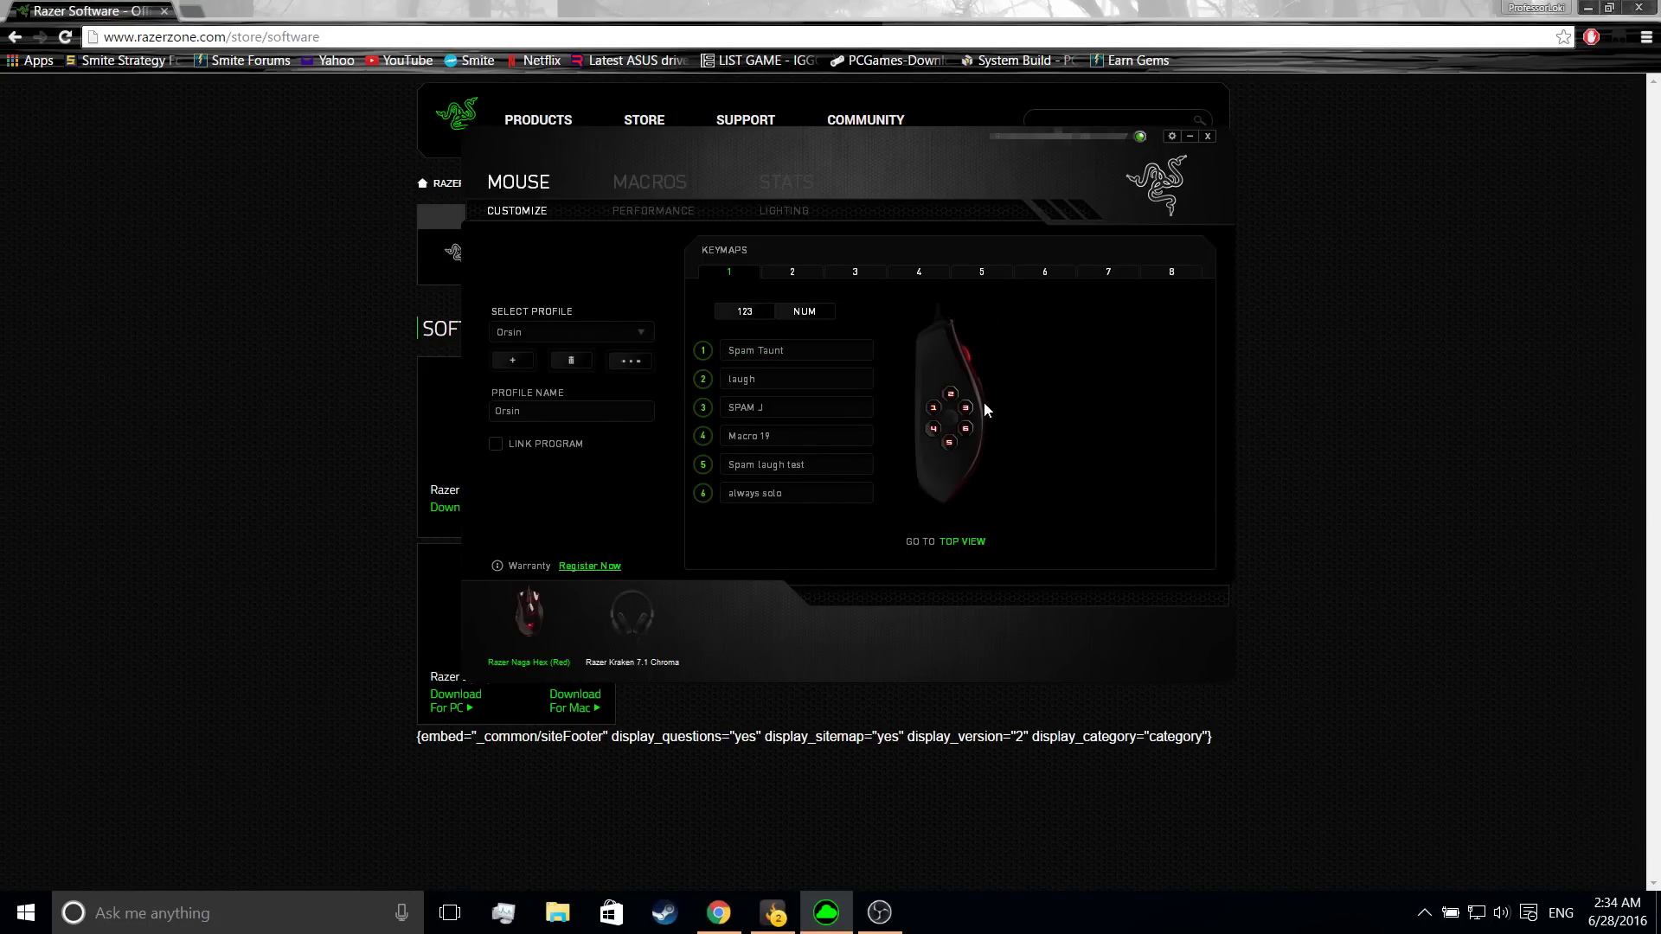
Step: Open side button 5's assignment settings and set its type to Macro
left_click(752, 463)
left_click(857, 265)
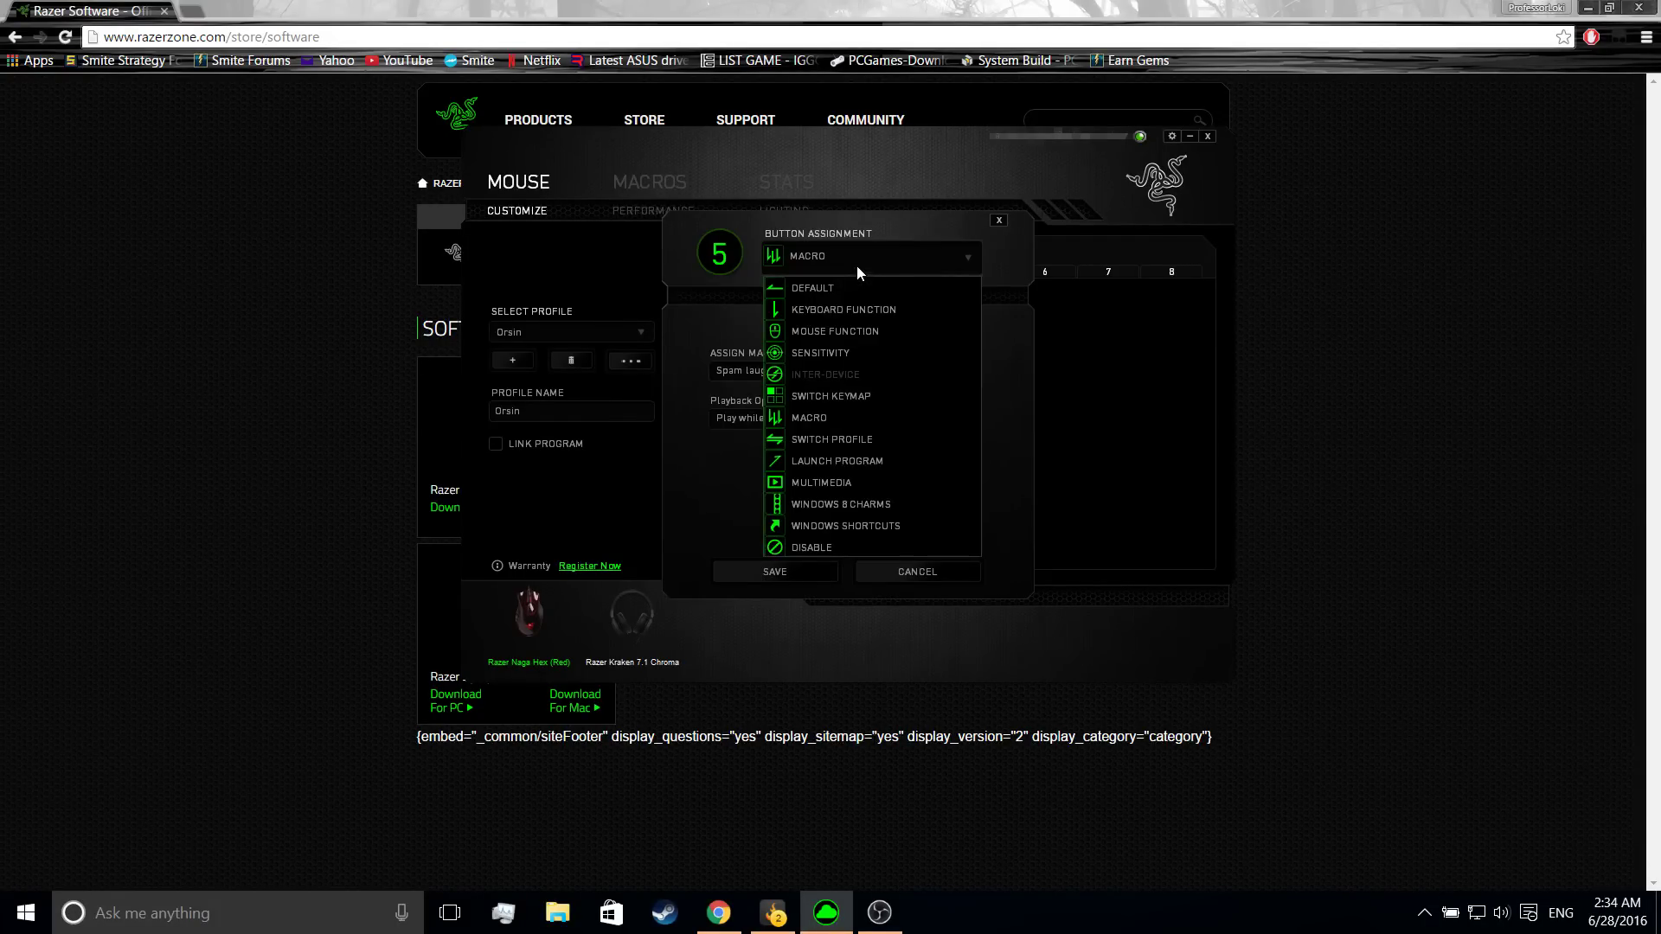
left_click(844, 270)
left_click(836, 274)
left_click(822, 289)
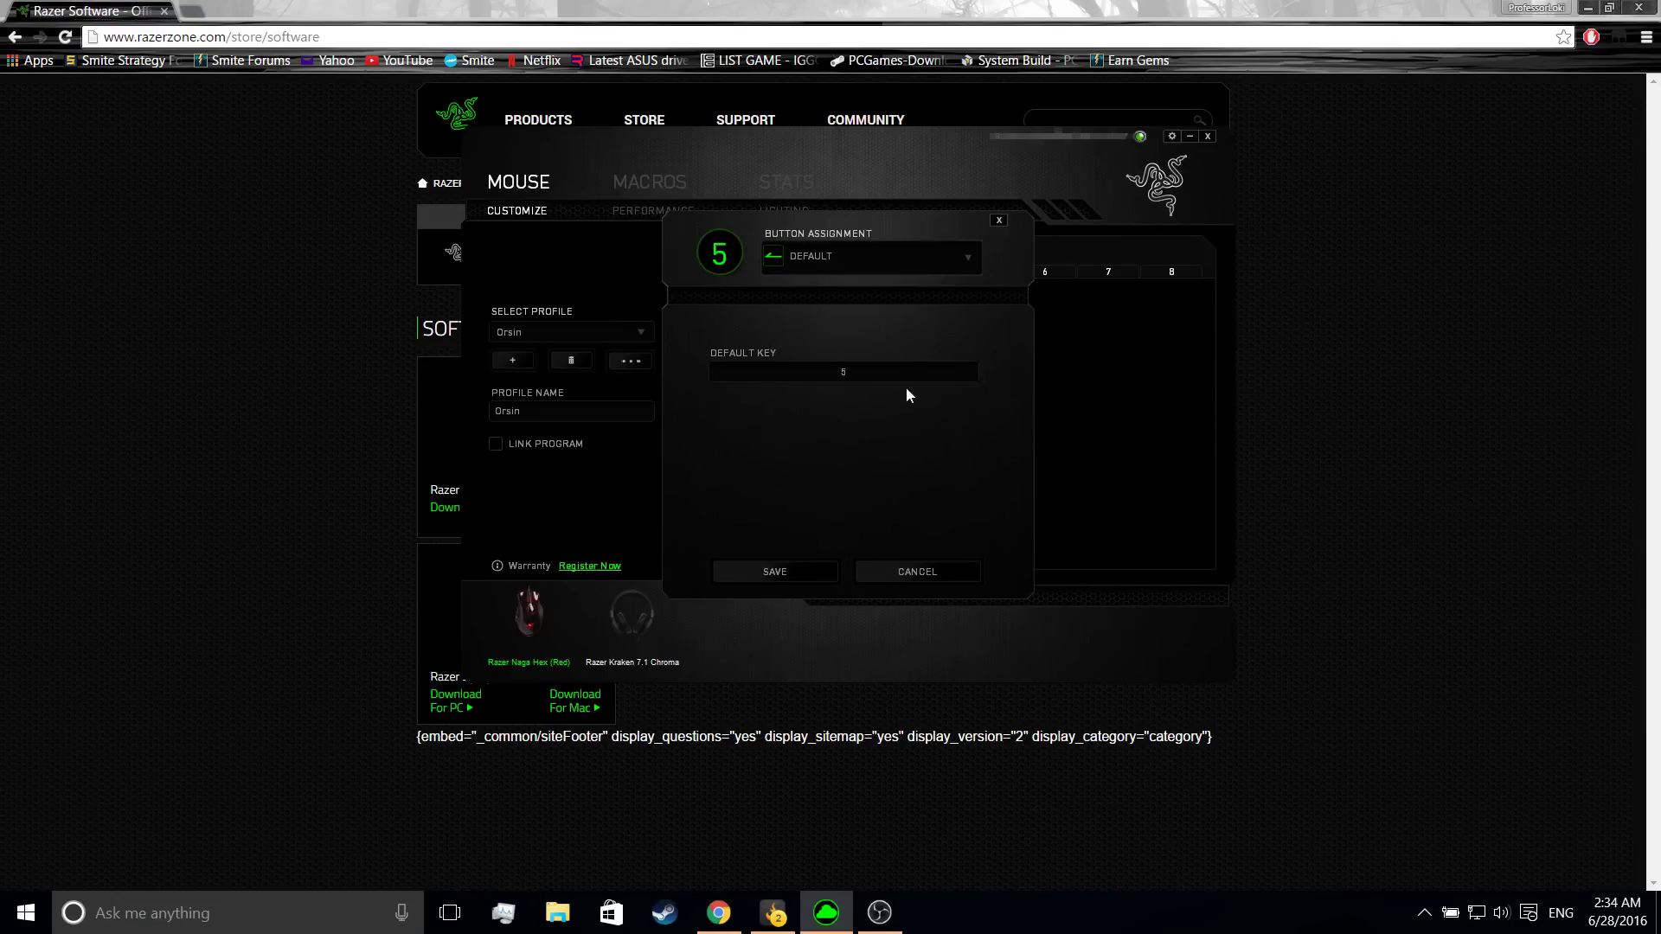
left_click(854, 259)
left_click(839, 413)
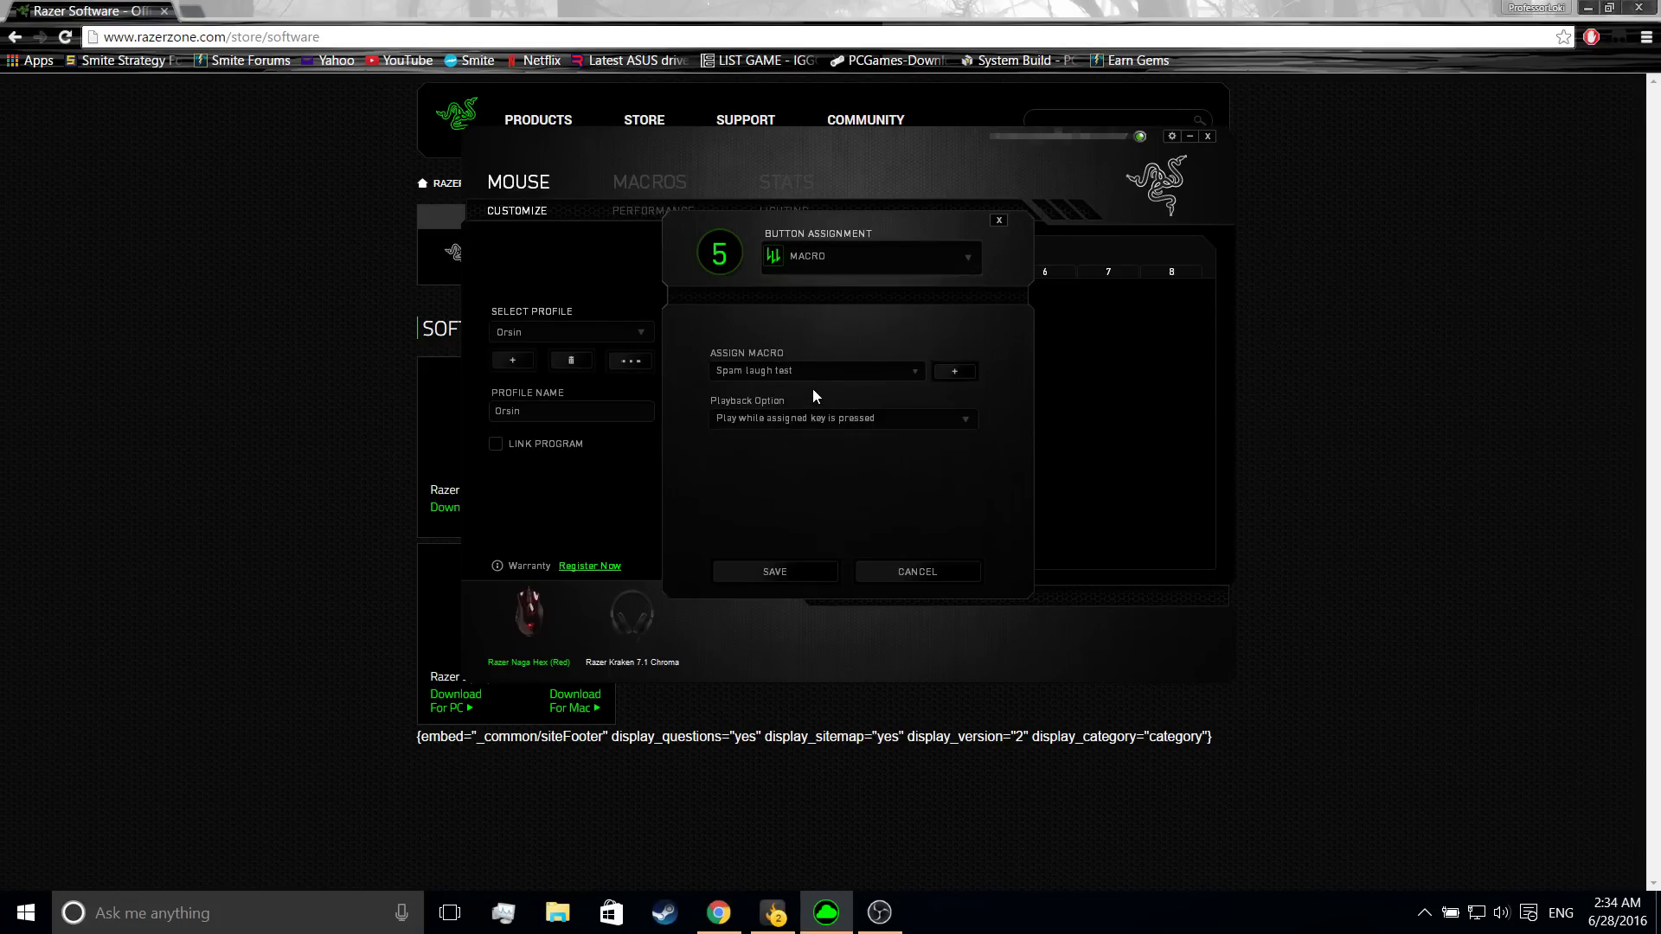
Step: Choose the 'Spam cuz i want to L' macro, playing while the assigned key is pressed
left_click(789, 372)
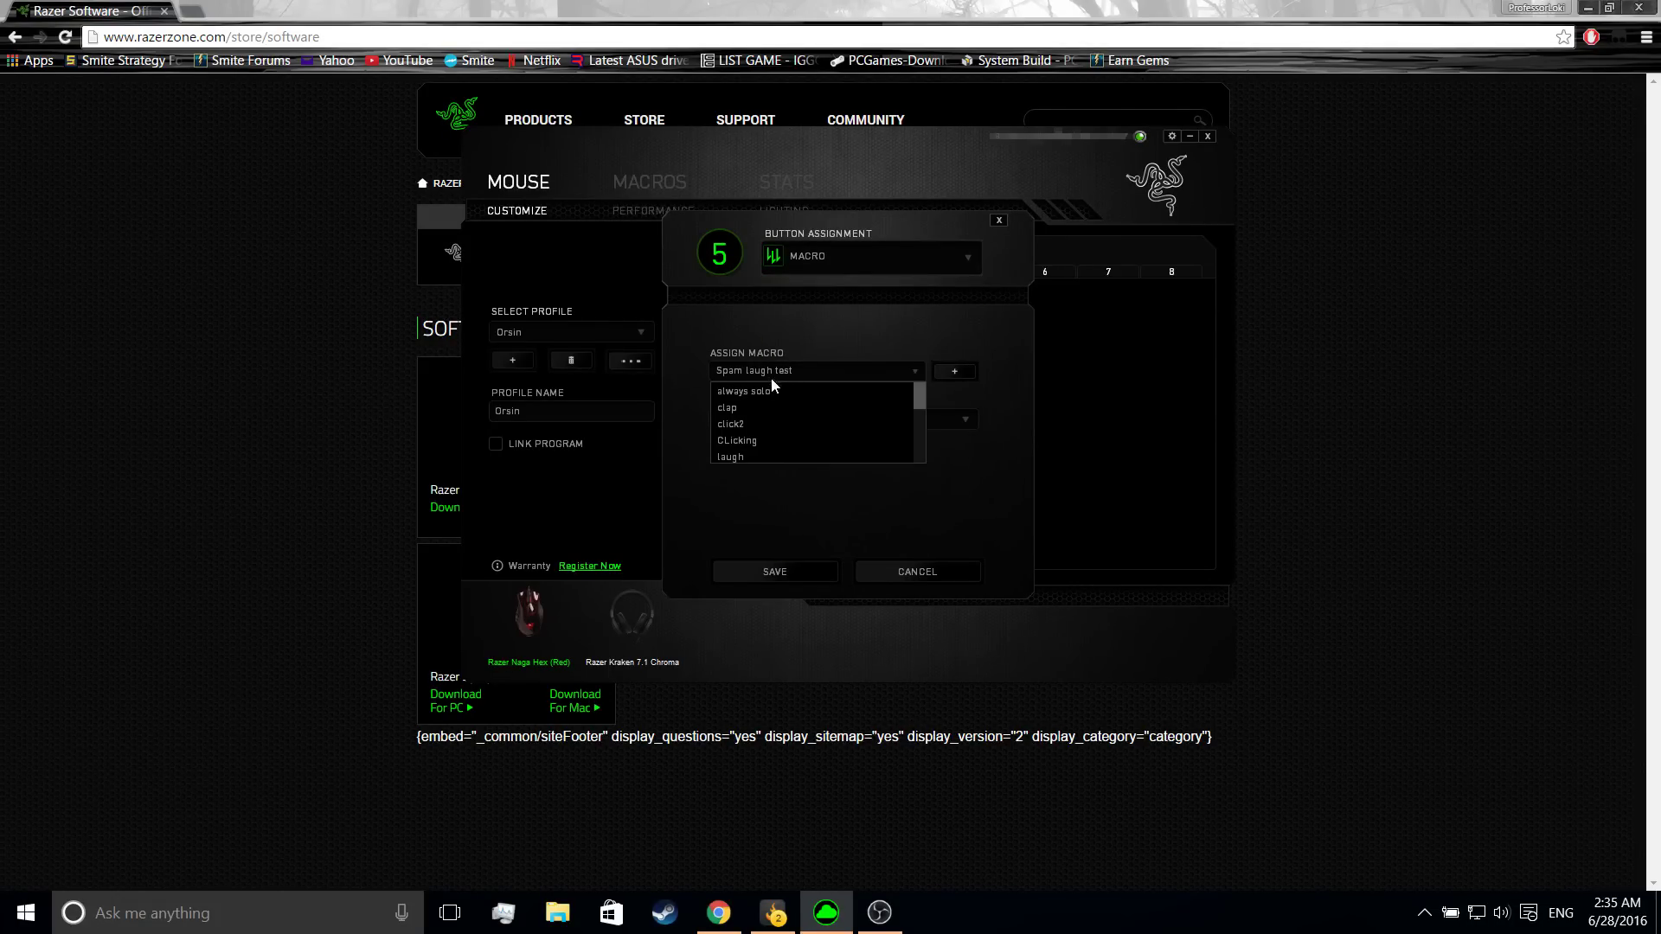
scroll(789, 408, "down", 3)
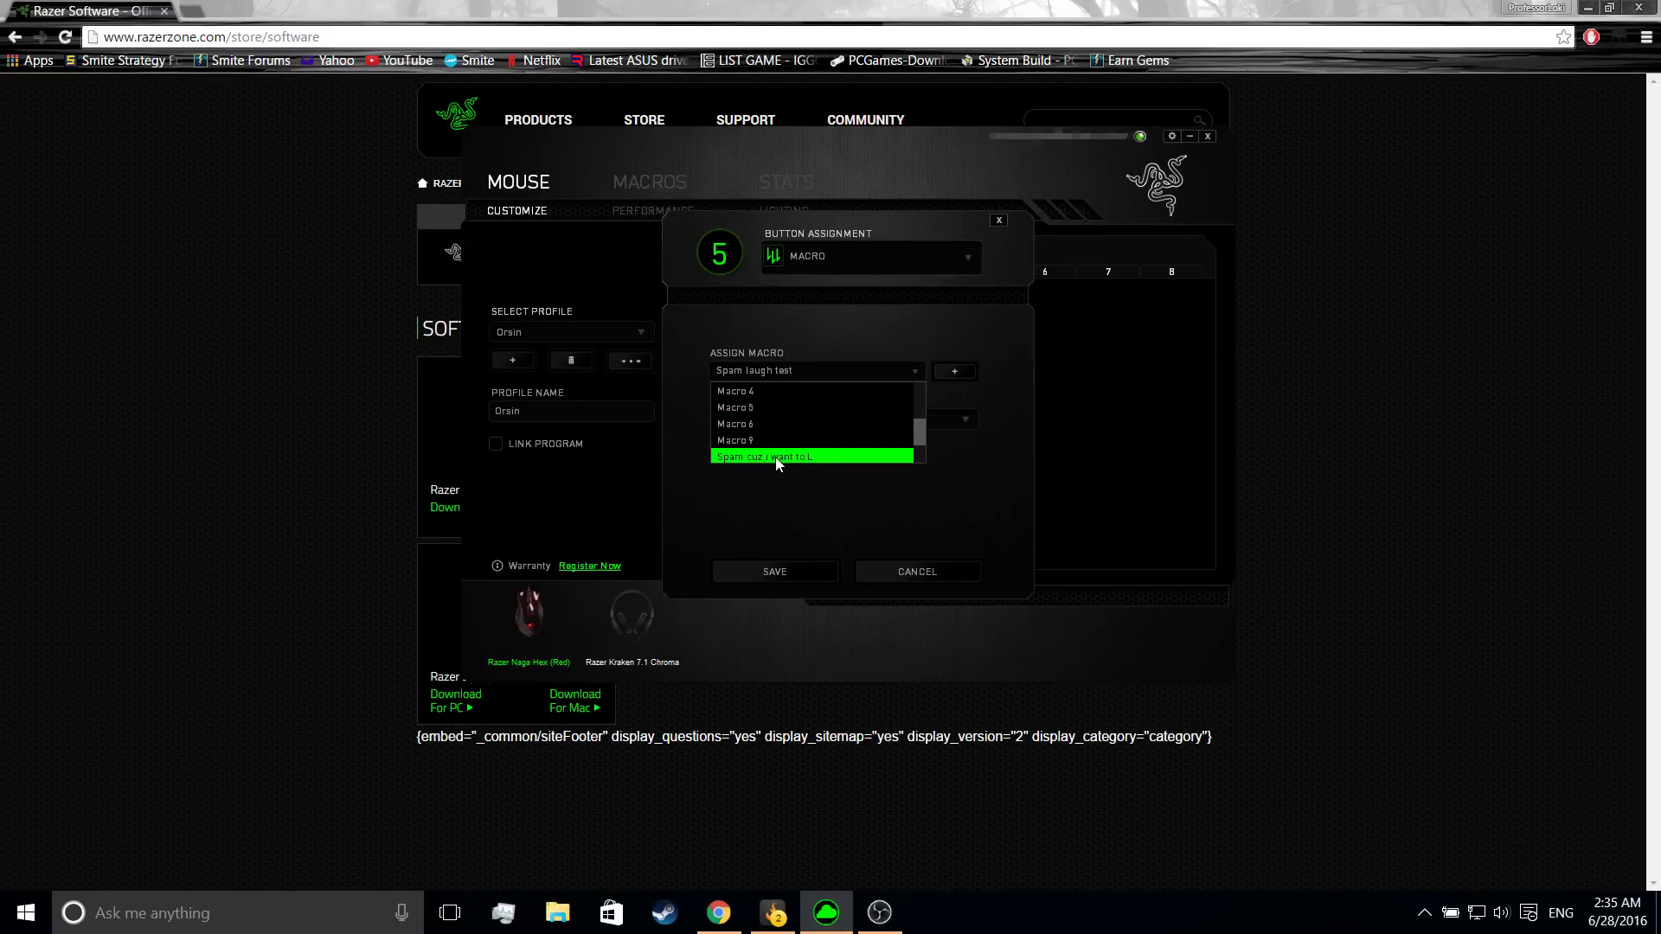
left_click(775, 456)
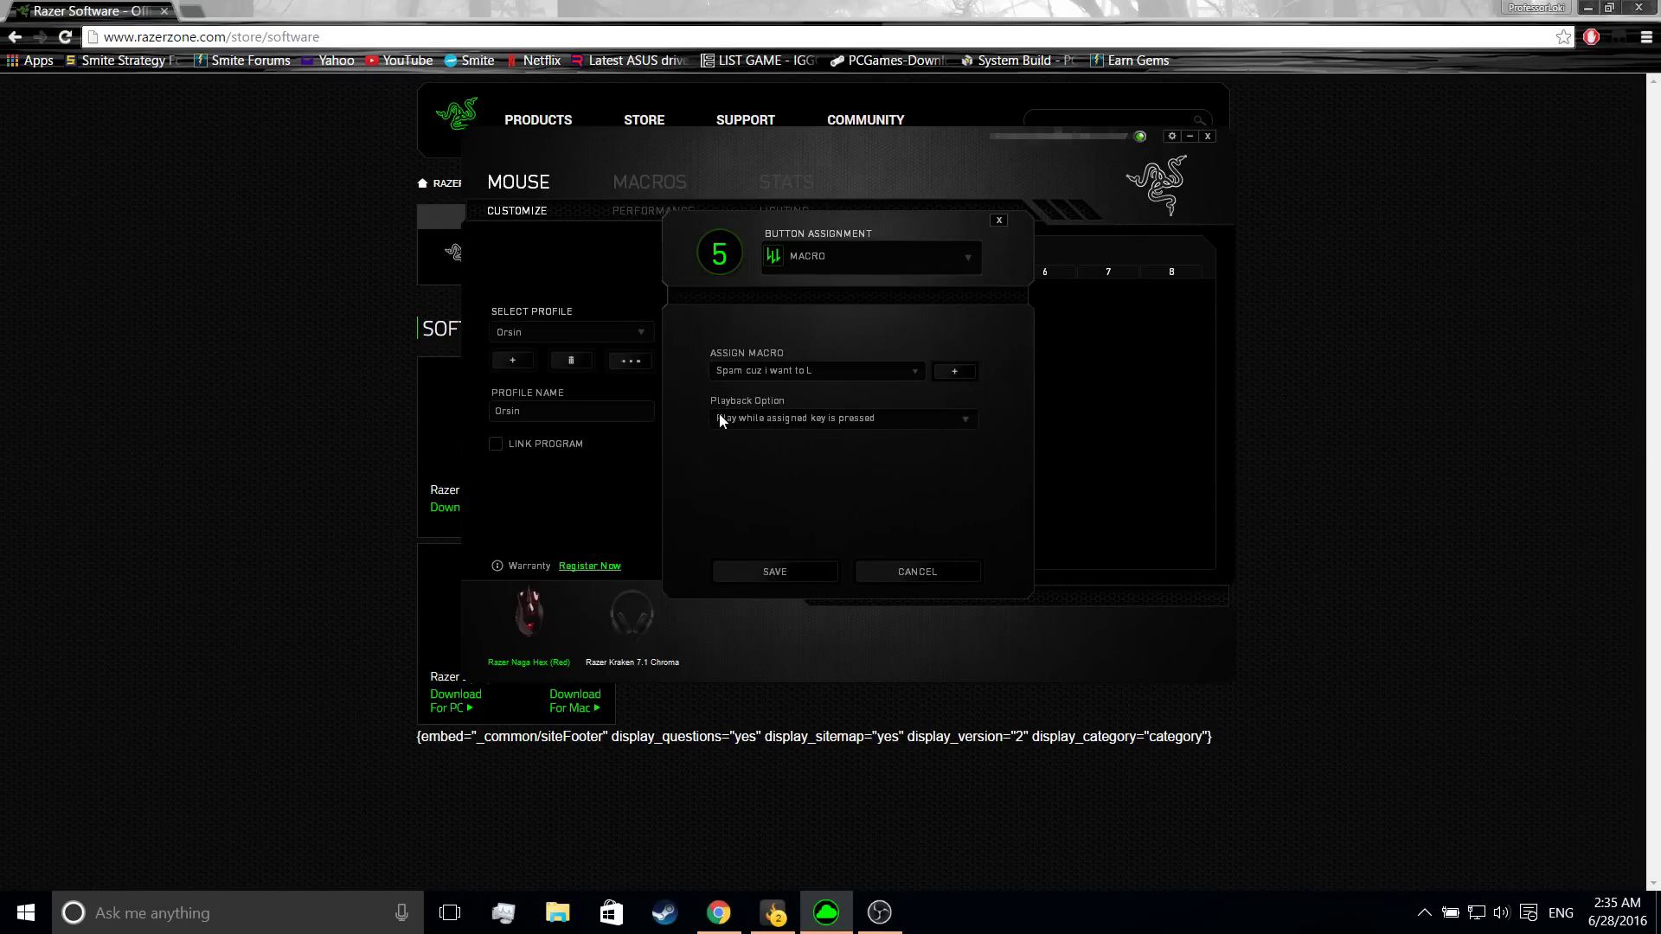
left_click(755, 419)
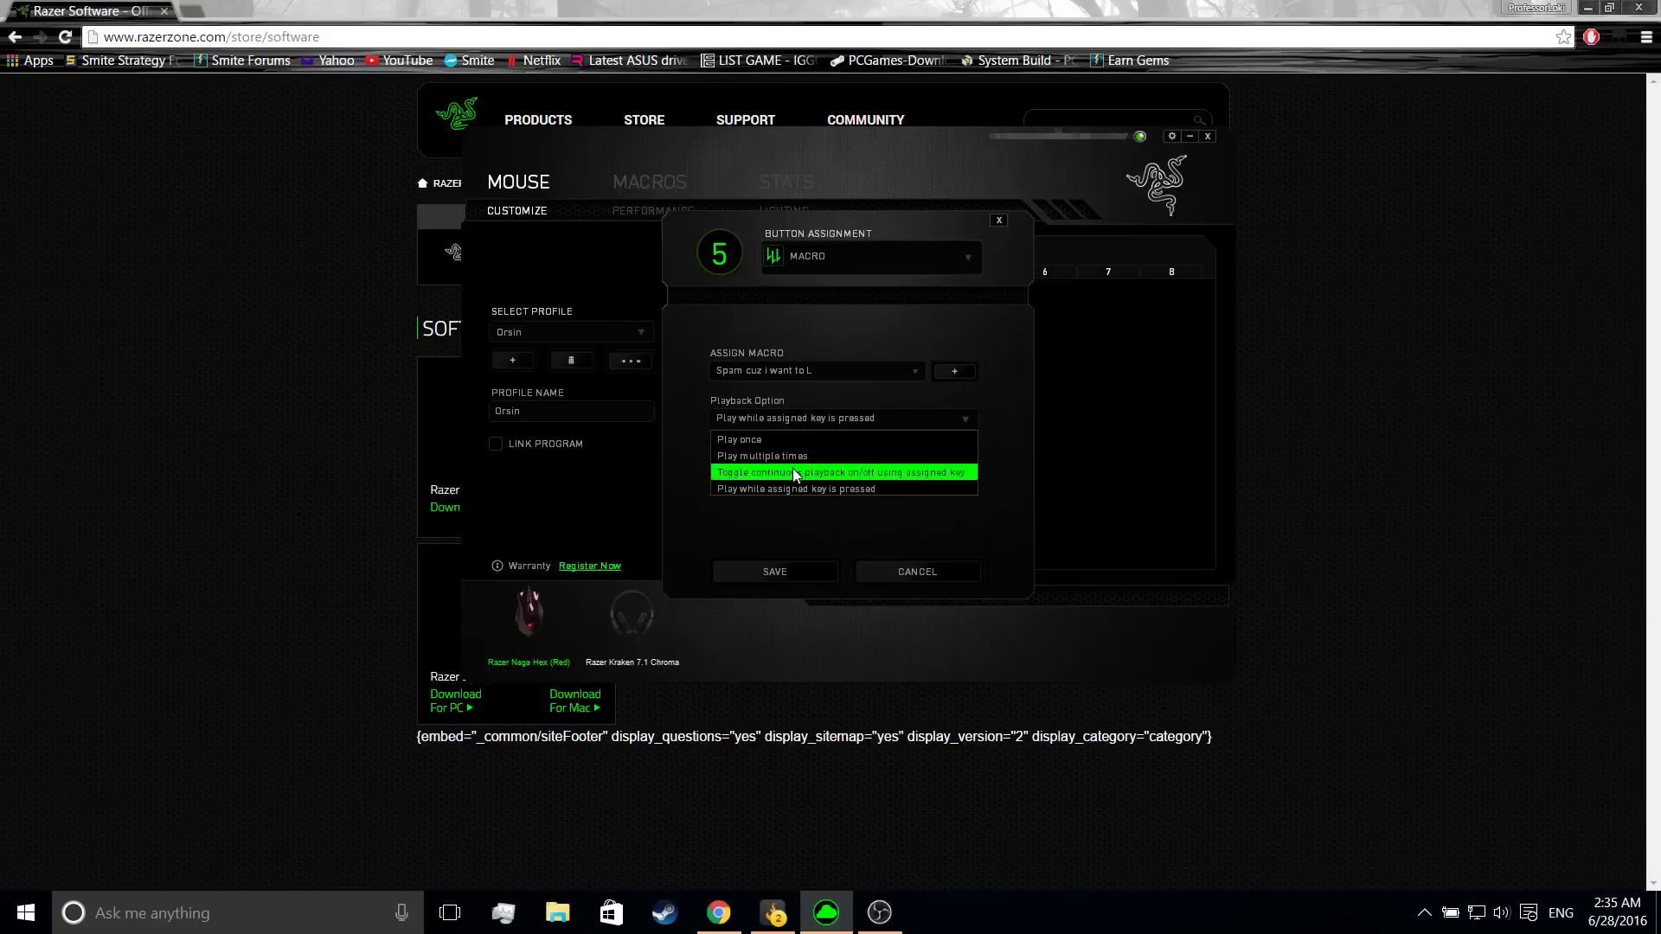
left_click(846, 490)
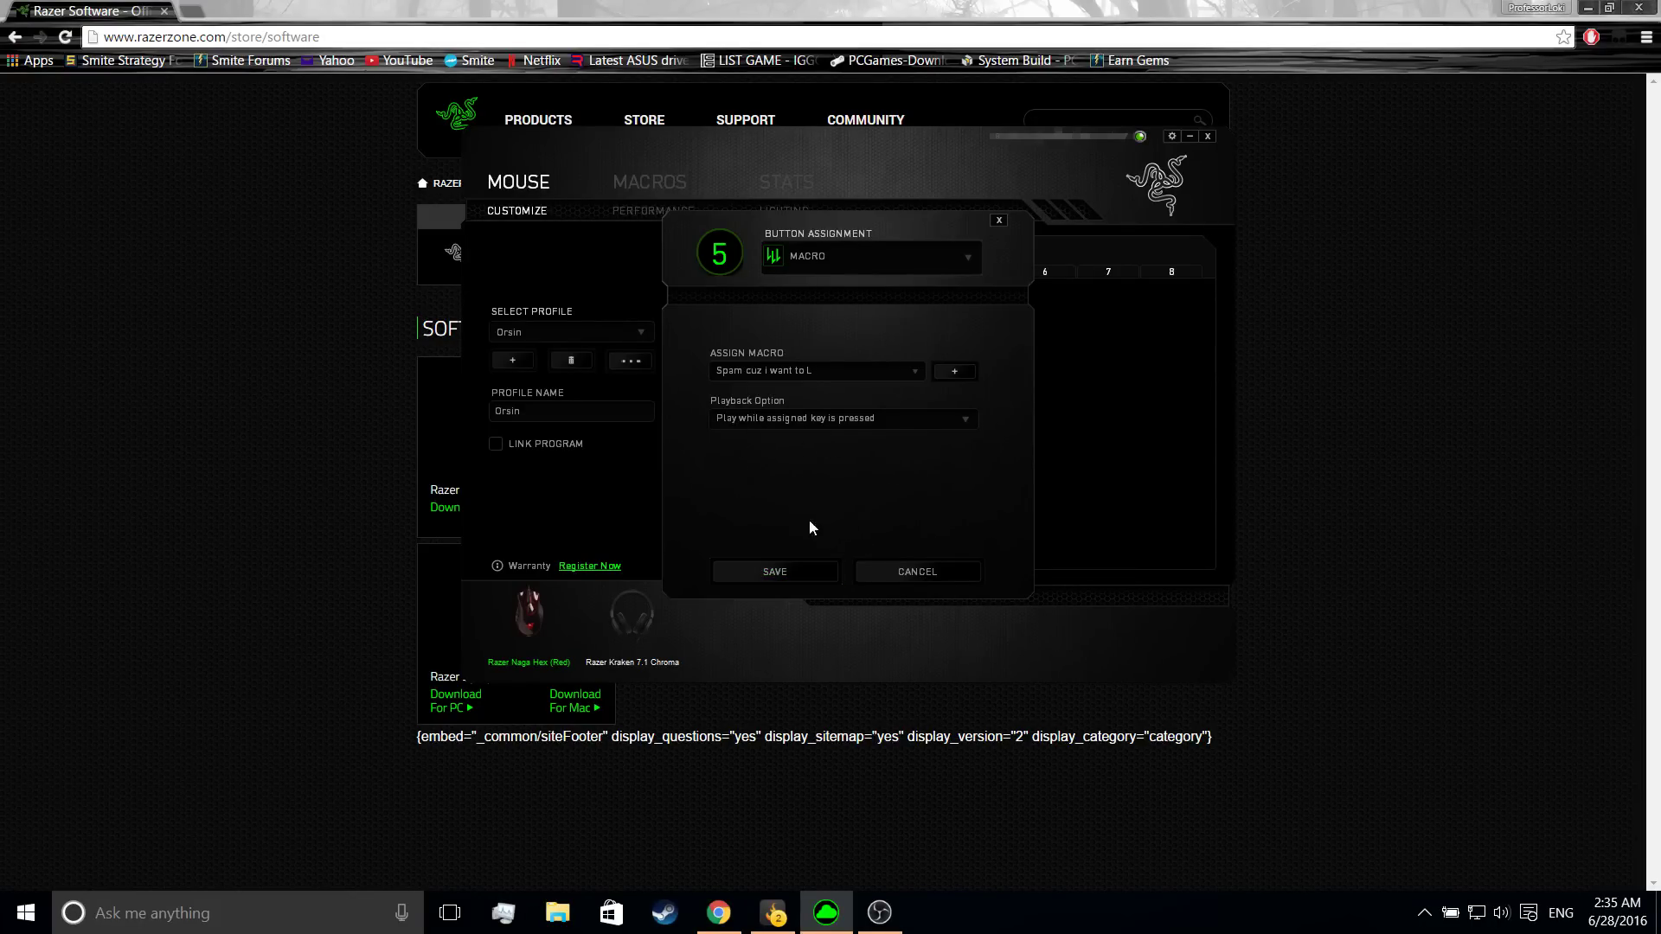
Step: Save button 5's 'Spam cuz i want to L' assignment and close the dialog
left_click(746, 572)
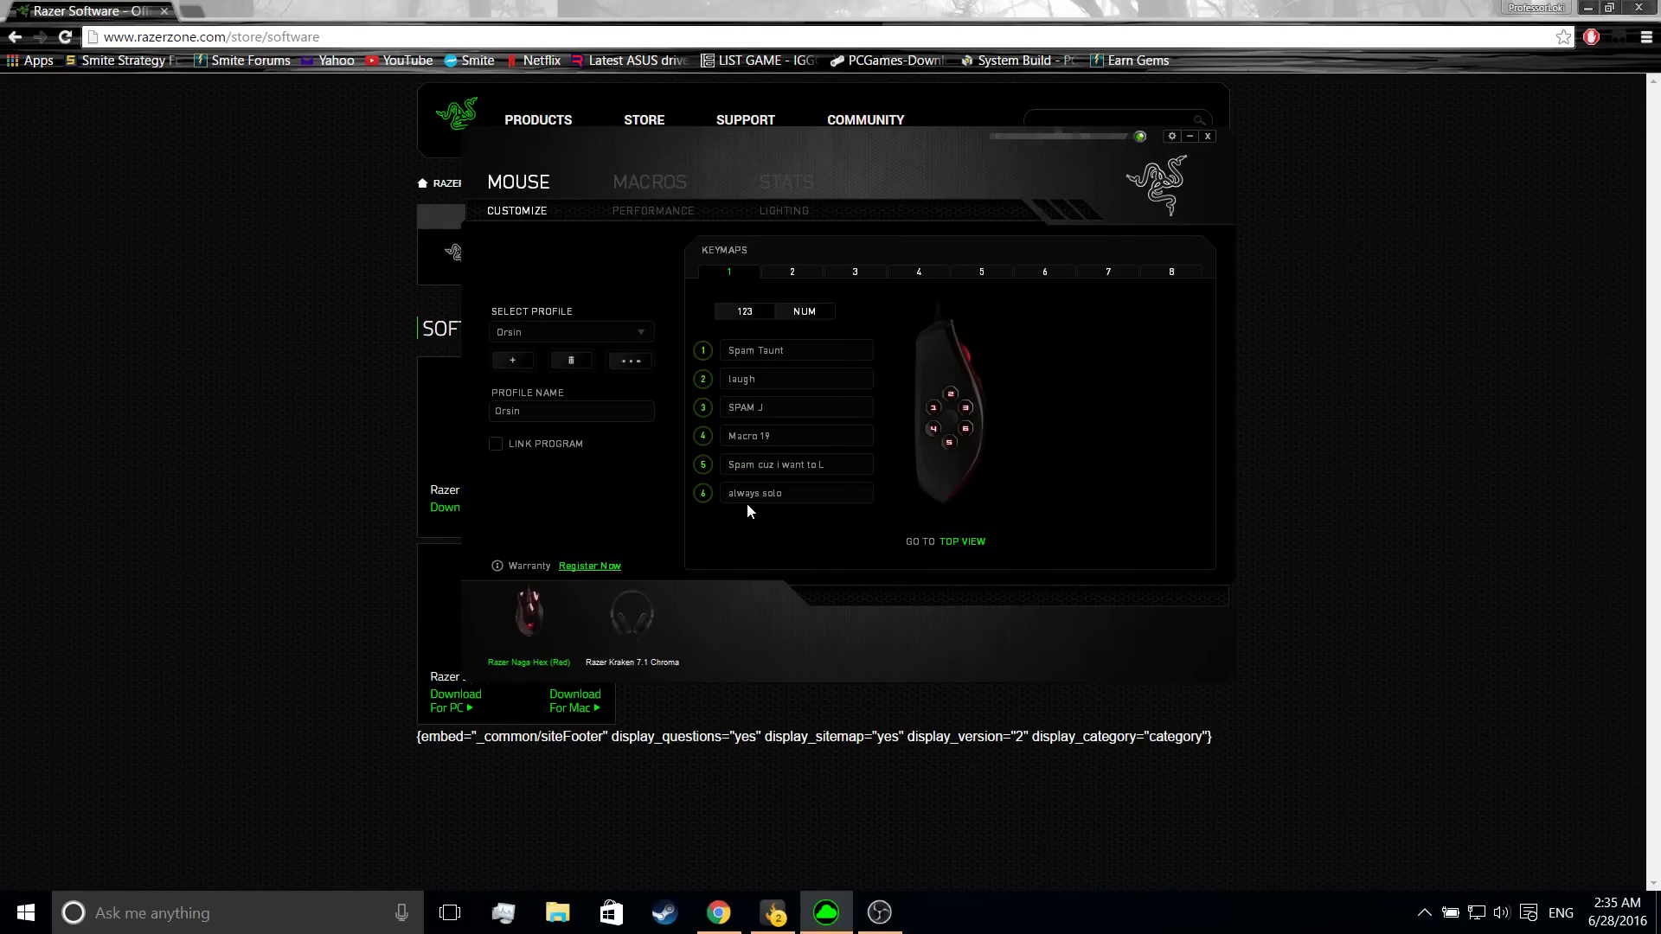